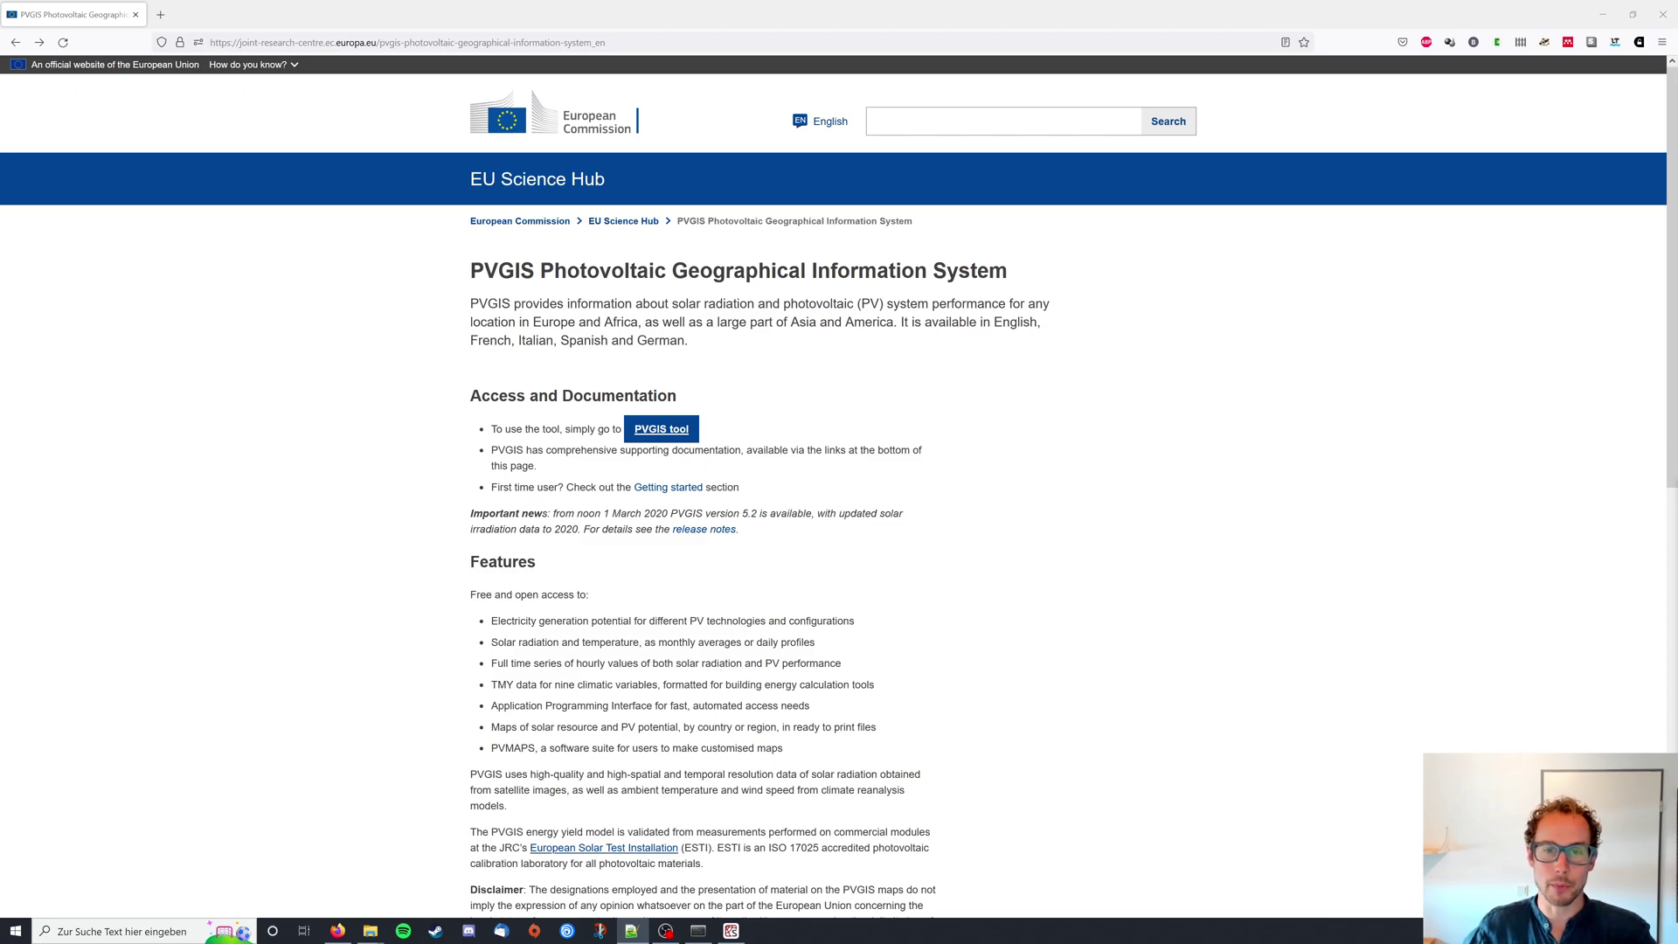
Focus Firefox and scroll the PVGIS overview down to the footer's PVGIS tools list with TMY generator.
{"action": "left_click", "coordinate": [1133, 397]}
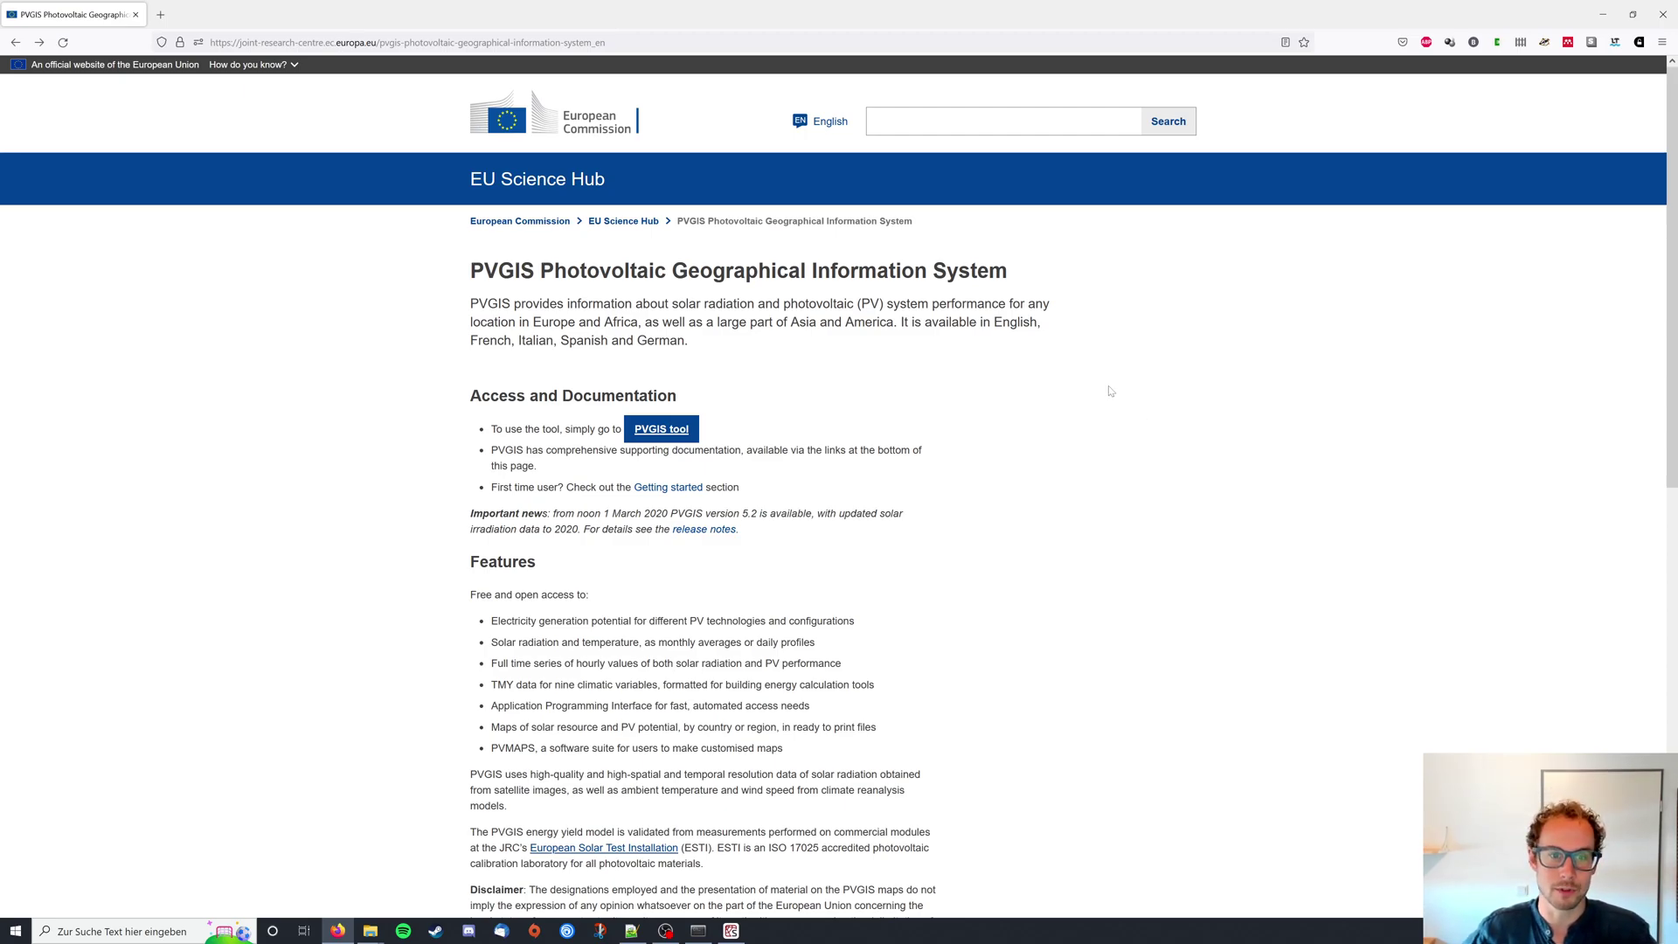
{"action": "scroll", "coordinate": [1110, 391], "scroll_direction": "down", "scroll_amount": 4}
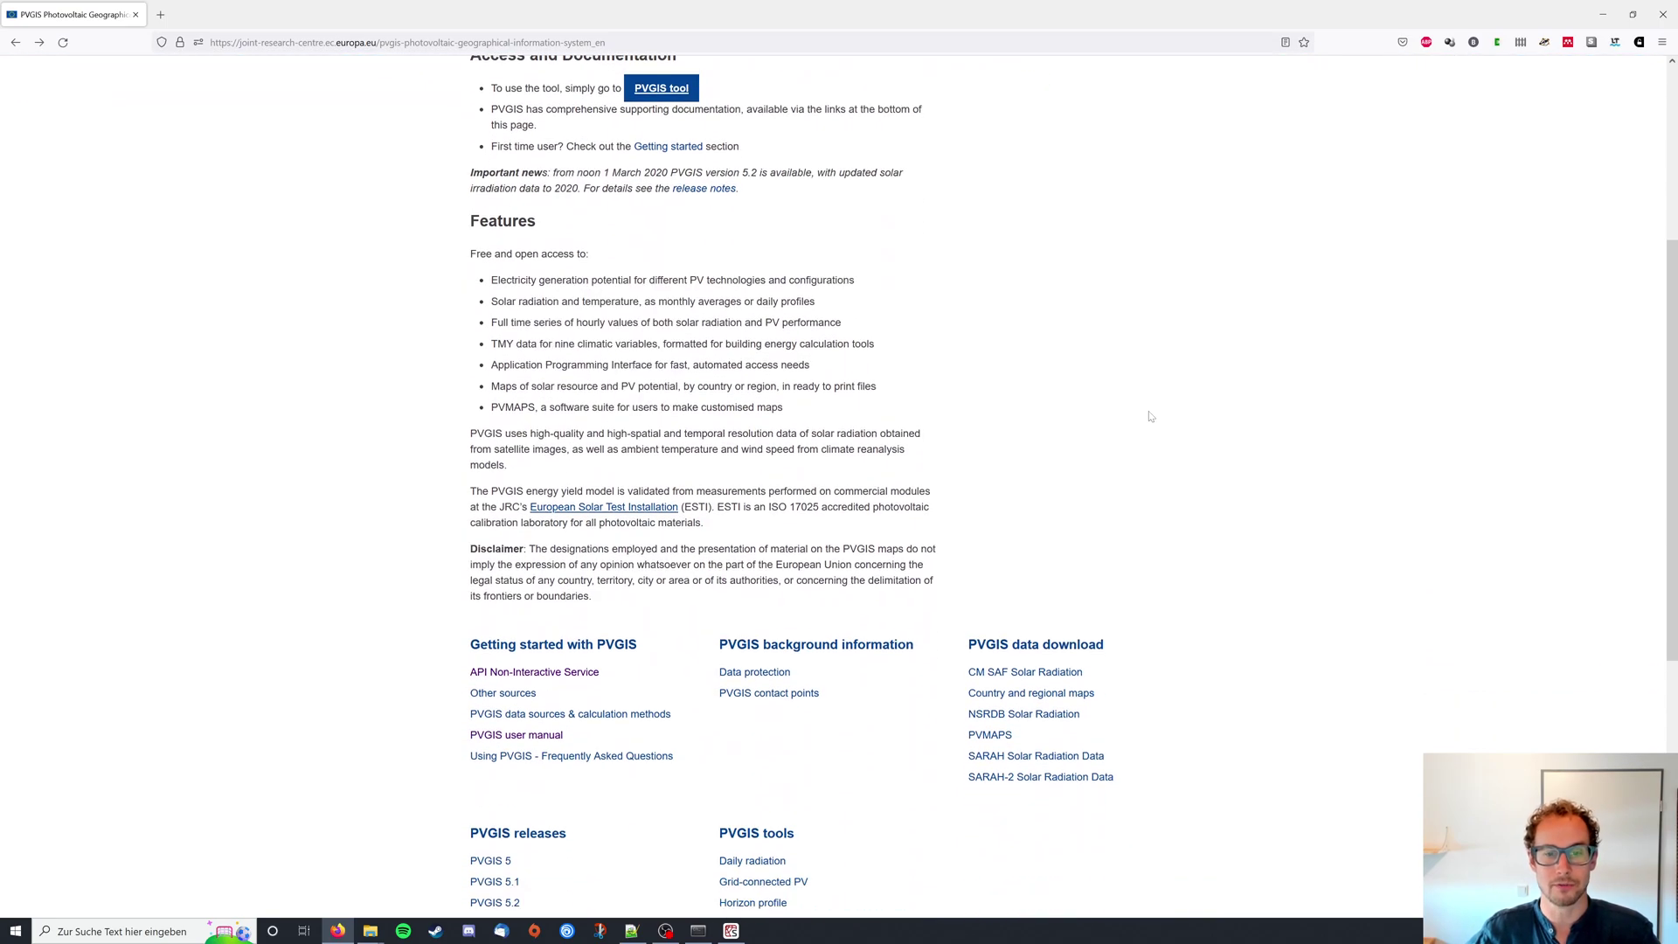
{"action": "scroll", "coordinate": [1152, 416], "scroll_direction": "down", "scroll_amount": 2}
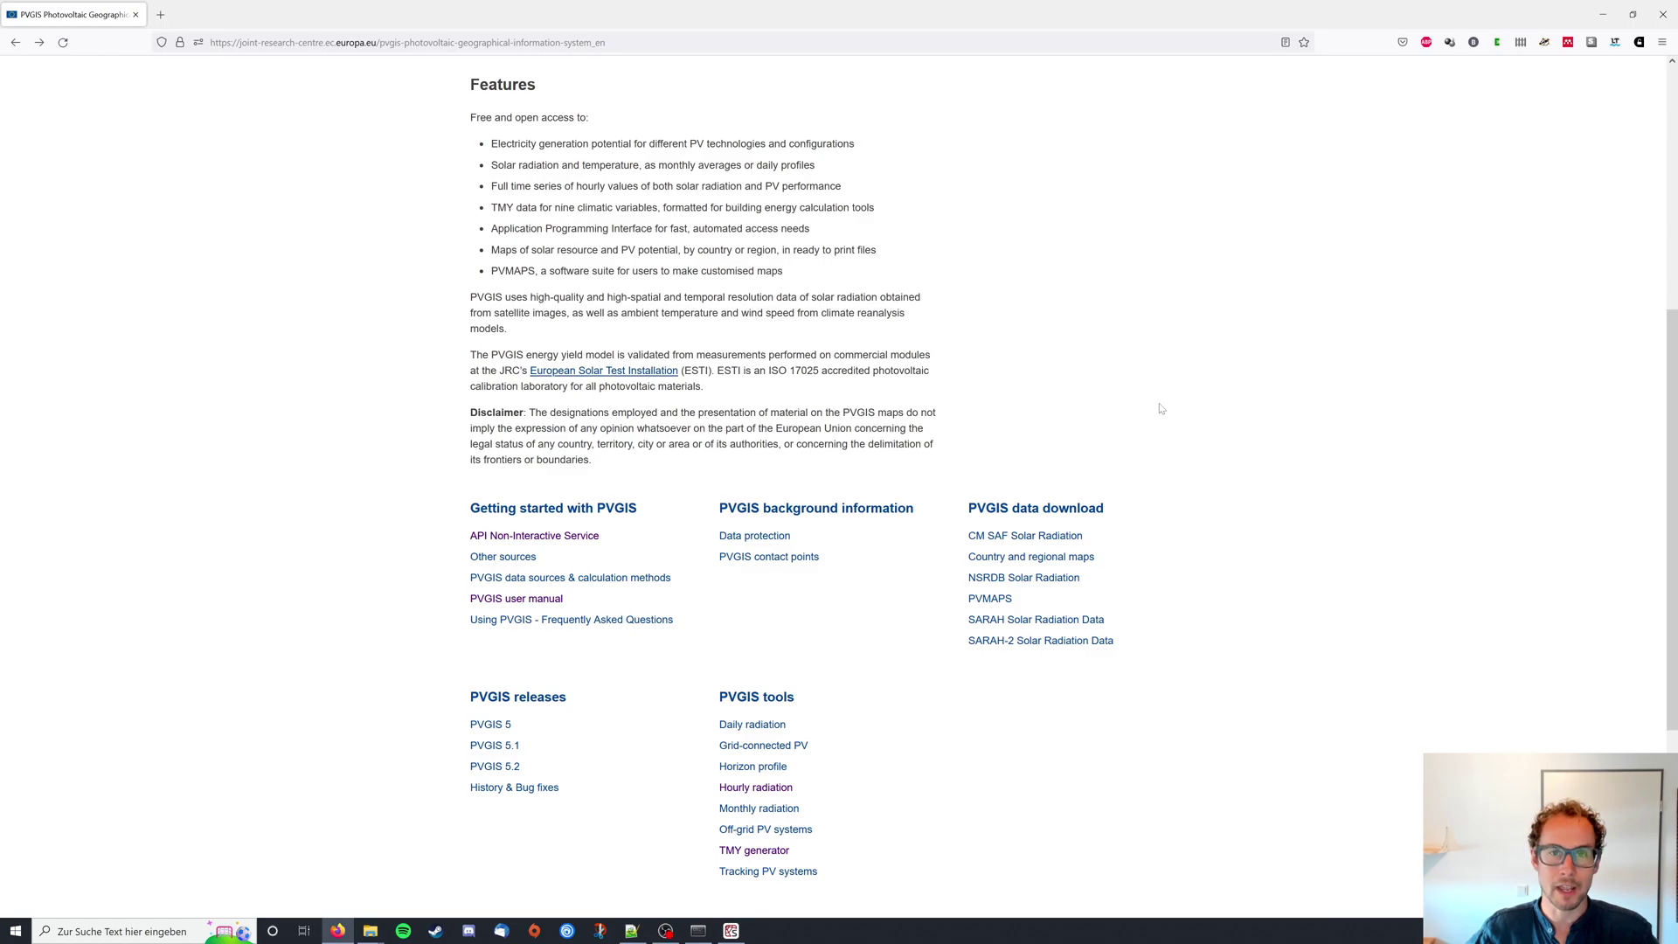
{"action": "scroll", "coordinate": [1162, 408], "scroll_direction": "down", "scroll_amount": 1}
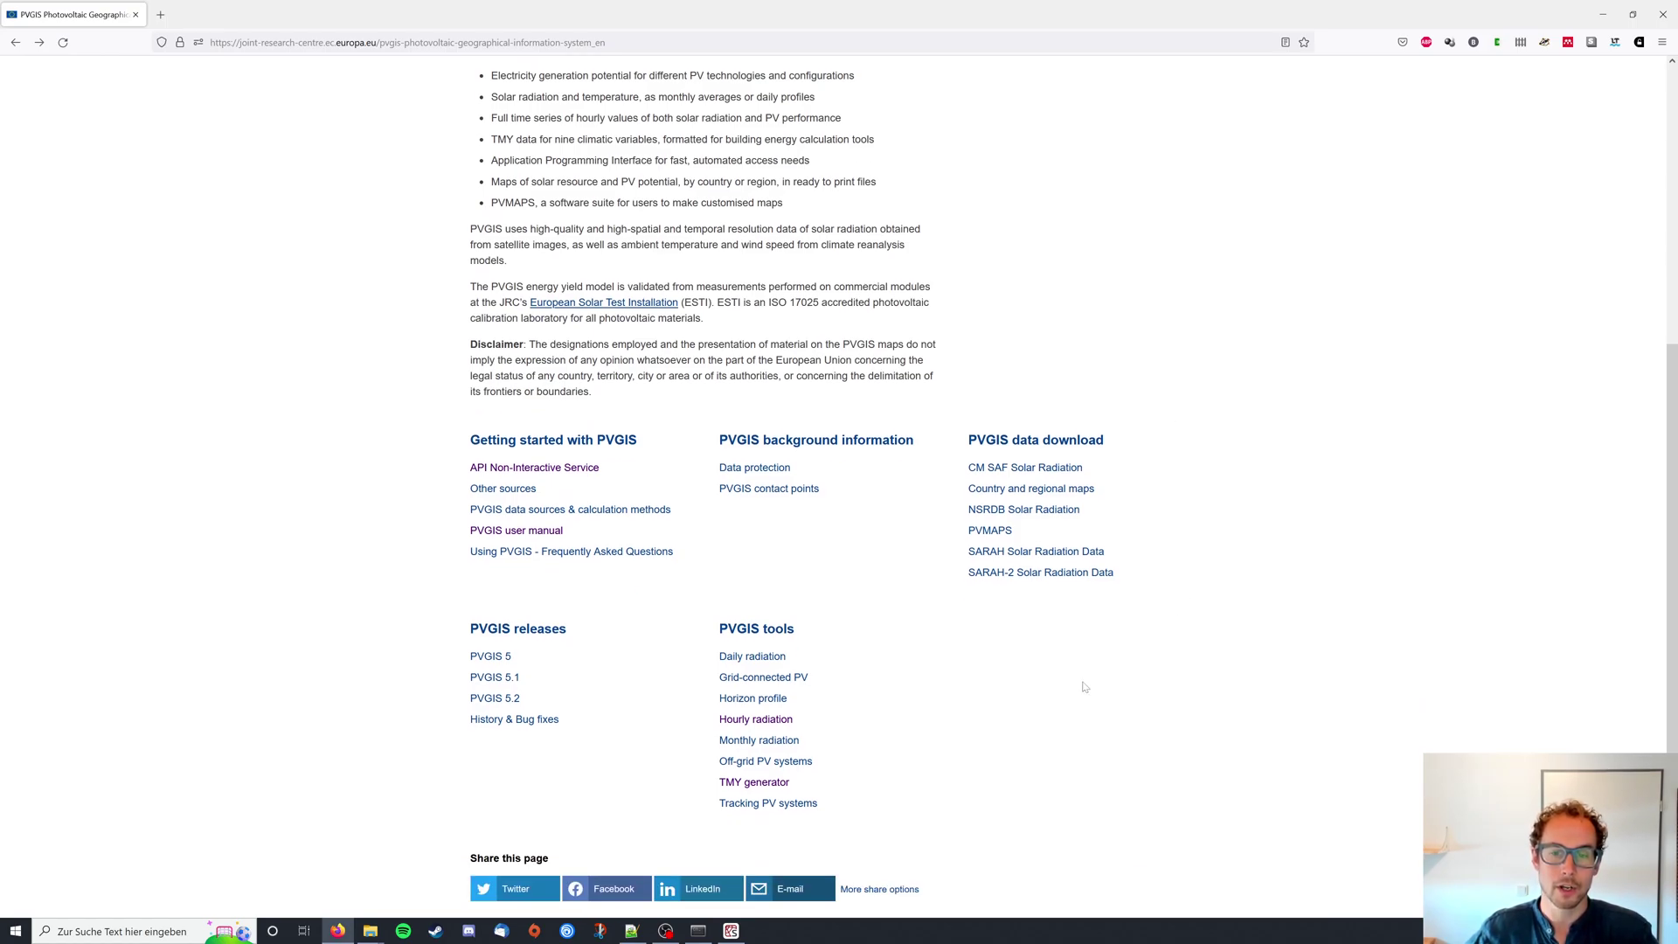
Open the TMY generator page and highlight its ISO 15927-4 reference.
{"action": "left_click", "coordinate": [752, 785]}
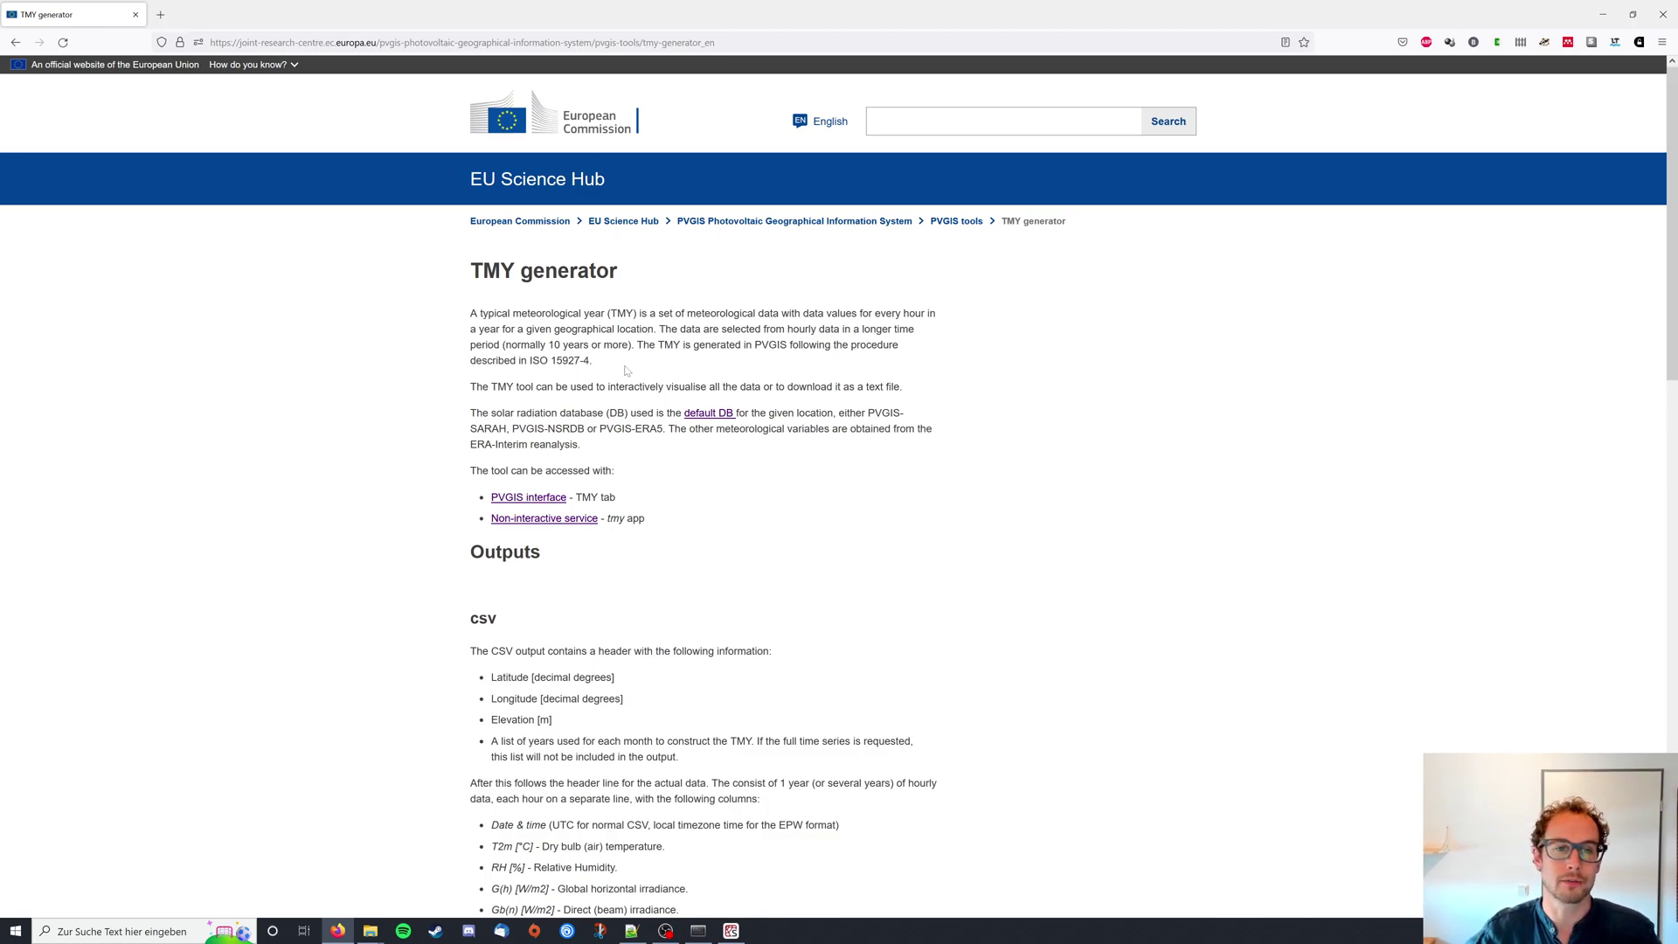
{"action": "left_click_drag", "start_coordinate": [530, 361], "coordinate": [620, 368]}
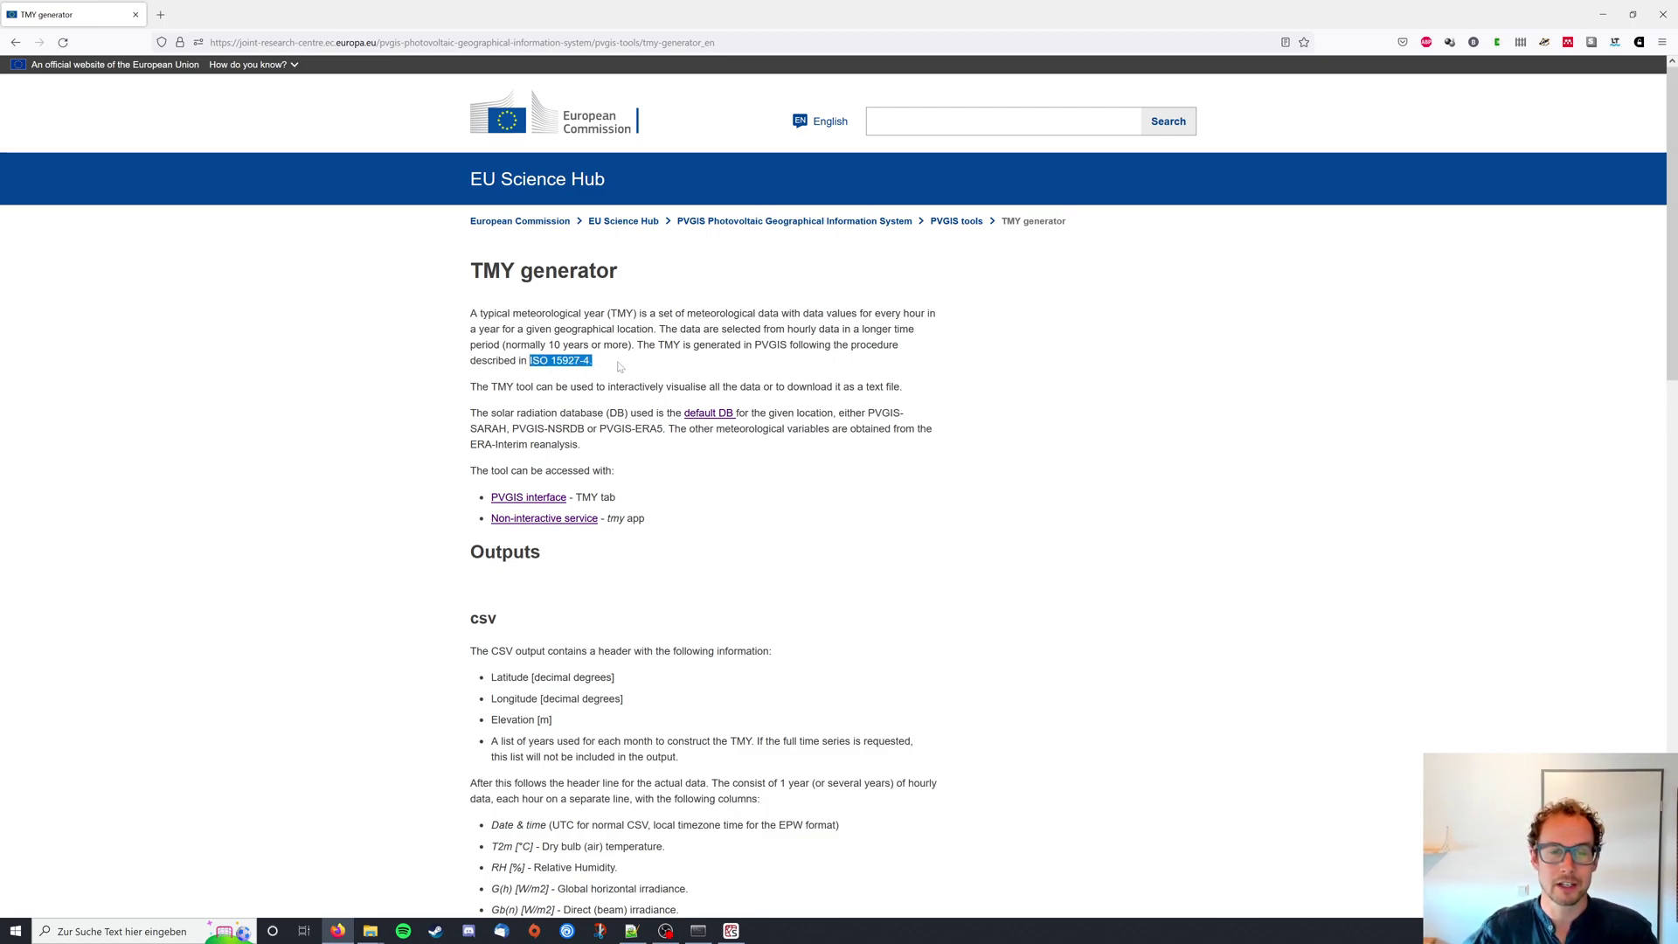
{"action": "left_click", "coordinate": [674, 474]}
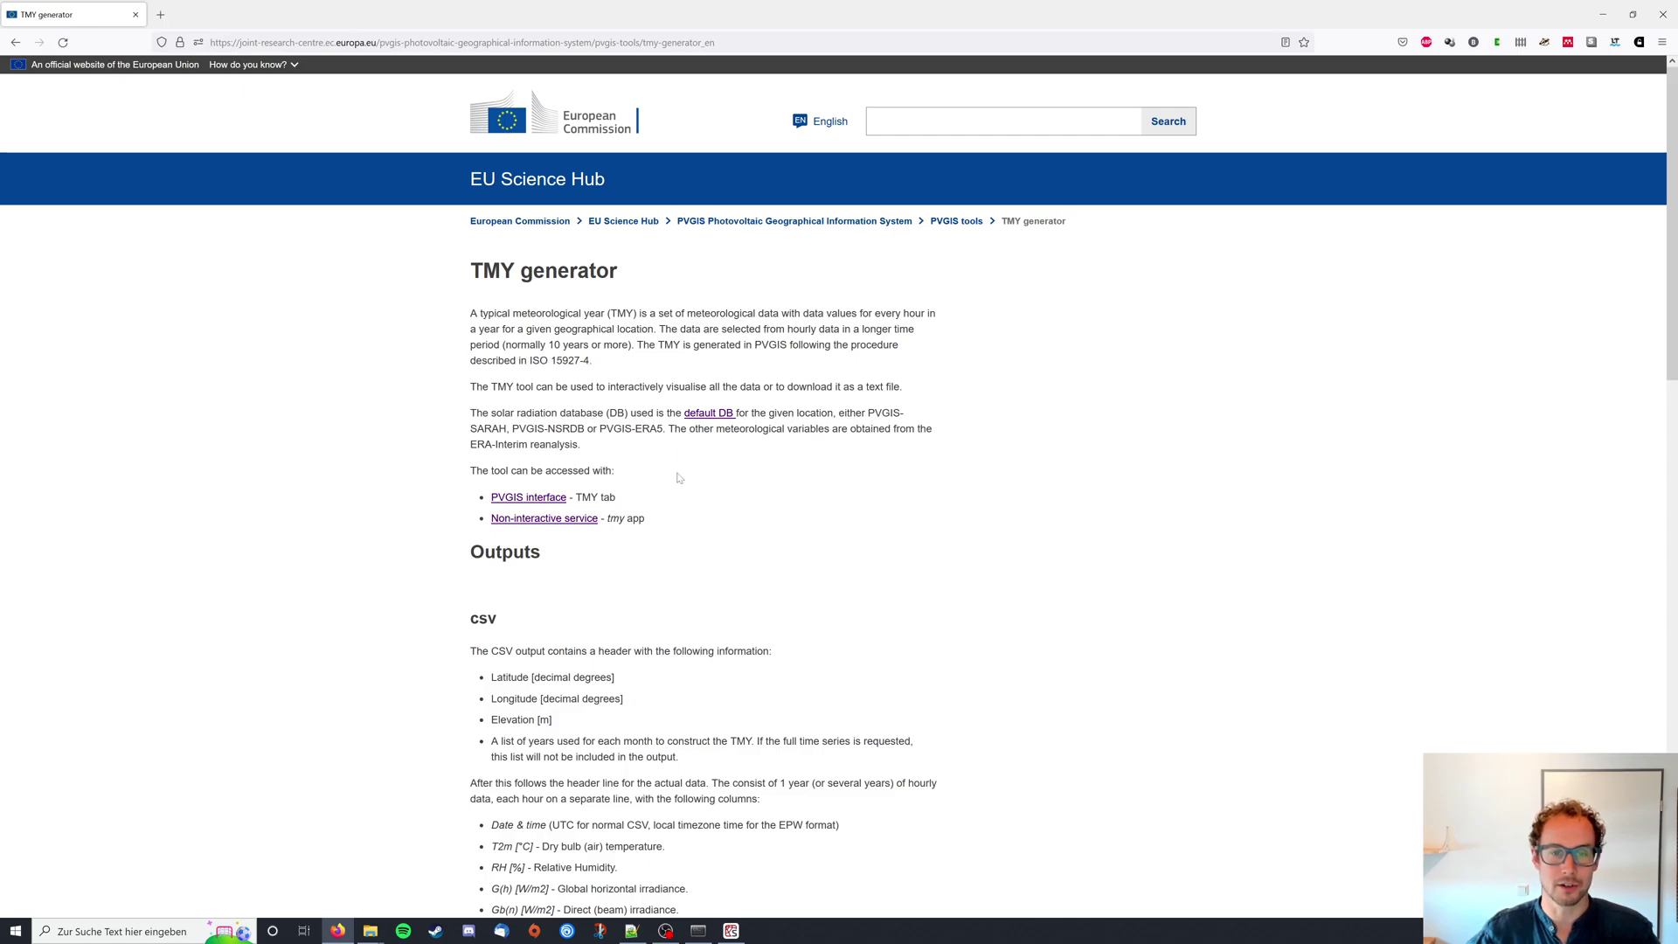
Open the PVGIS interactive tool on the Typical Meteorological Year tab and zoom the map toward Cologne.
{"action": "left_click", "coordinate": [531, 498]}
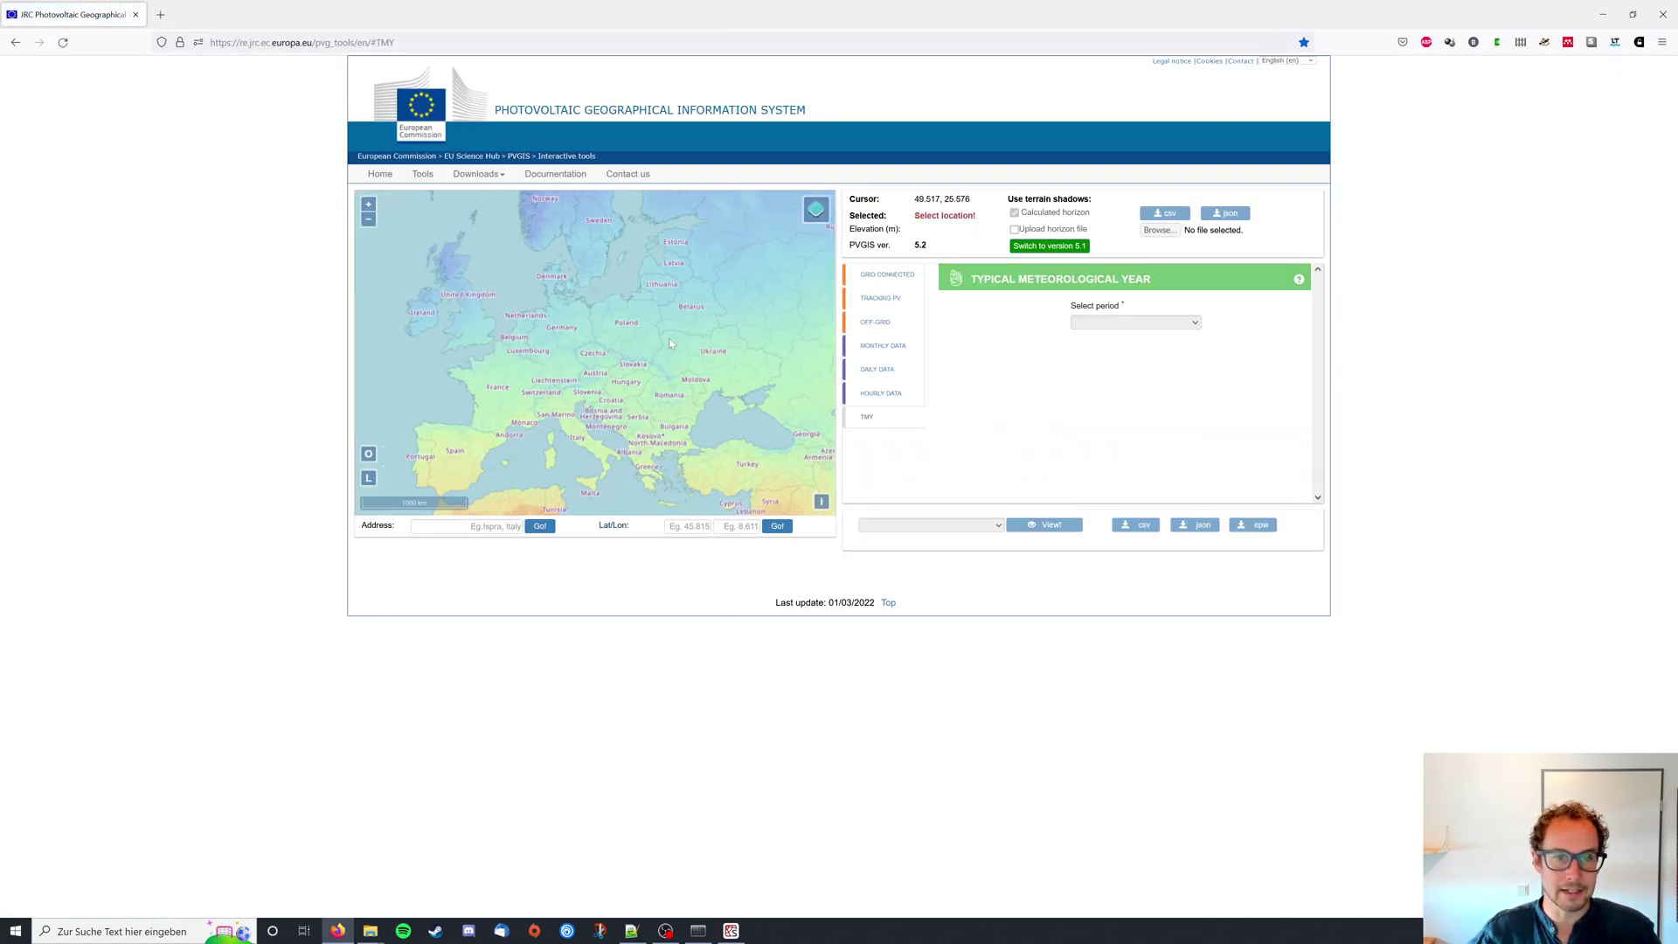
{"action": "scroll", "coordinate": [593, 386], "scroll_direction": "down", "scroll_amount": 3}
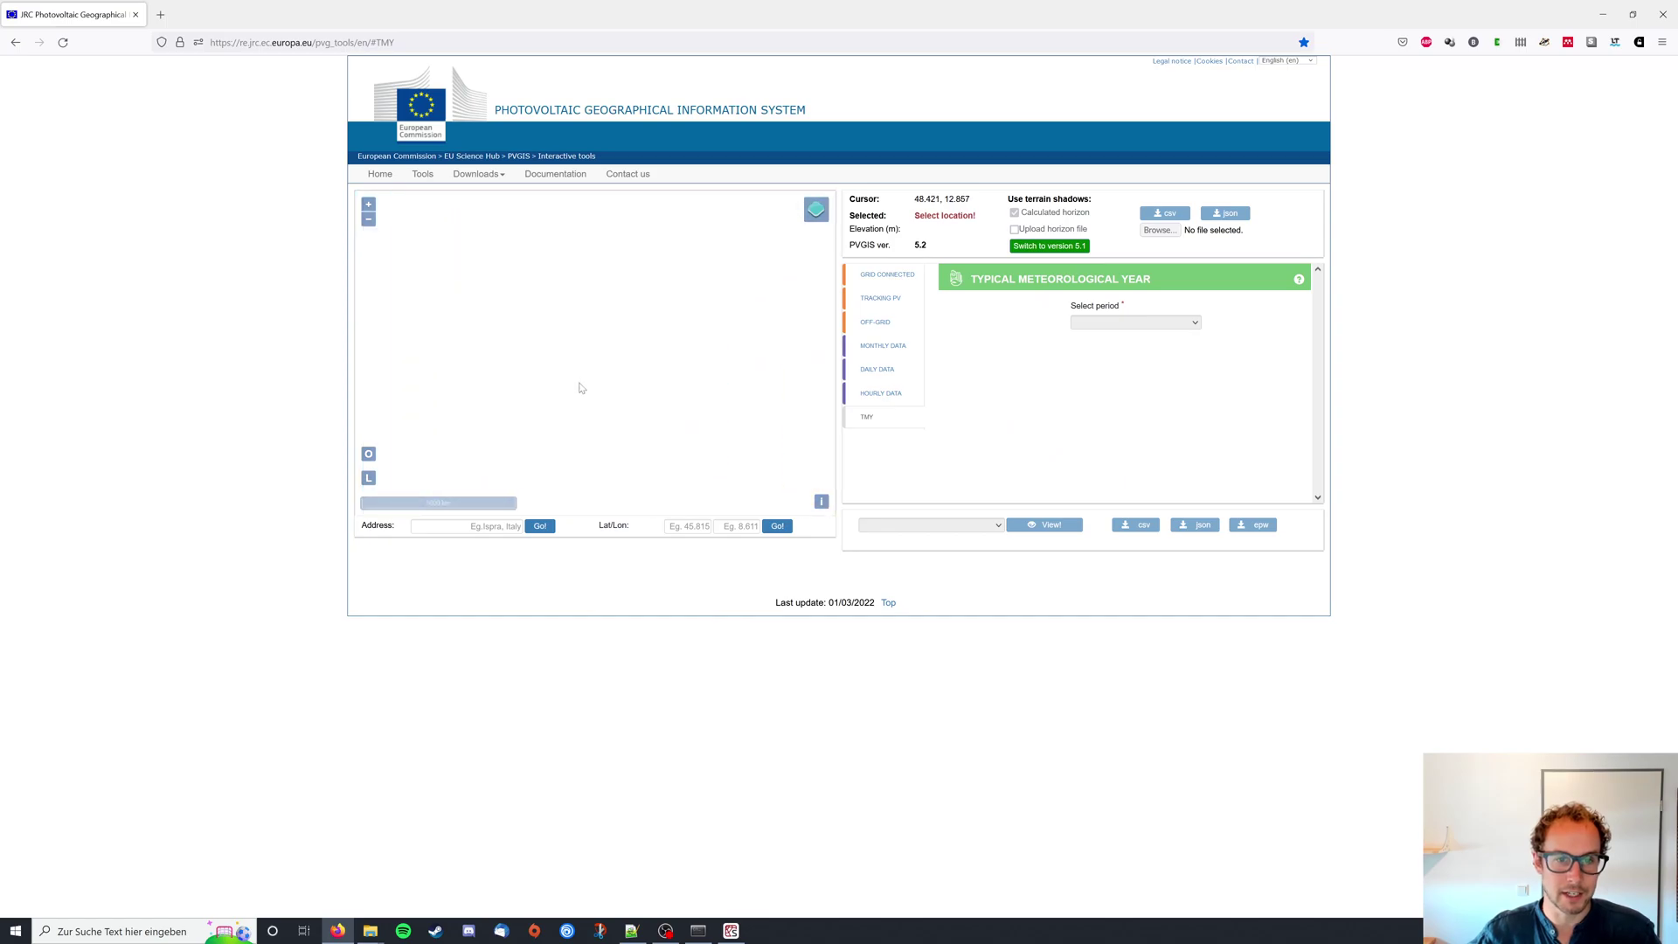
{"action": "left_click_drag", "start_coordinate": [605, 418], "coordinate": [627, 332]}
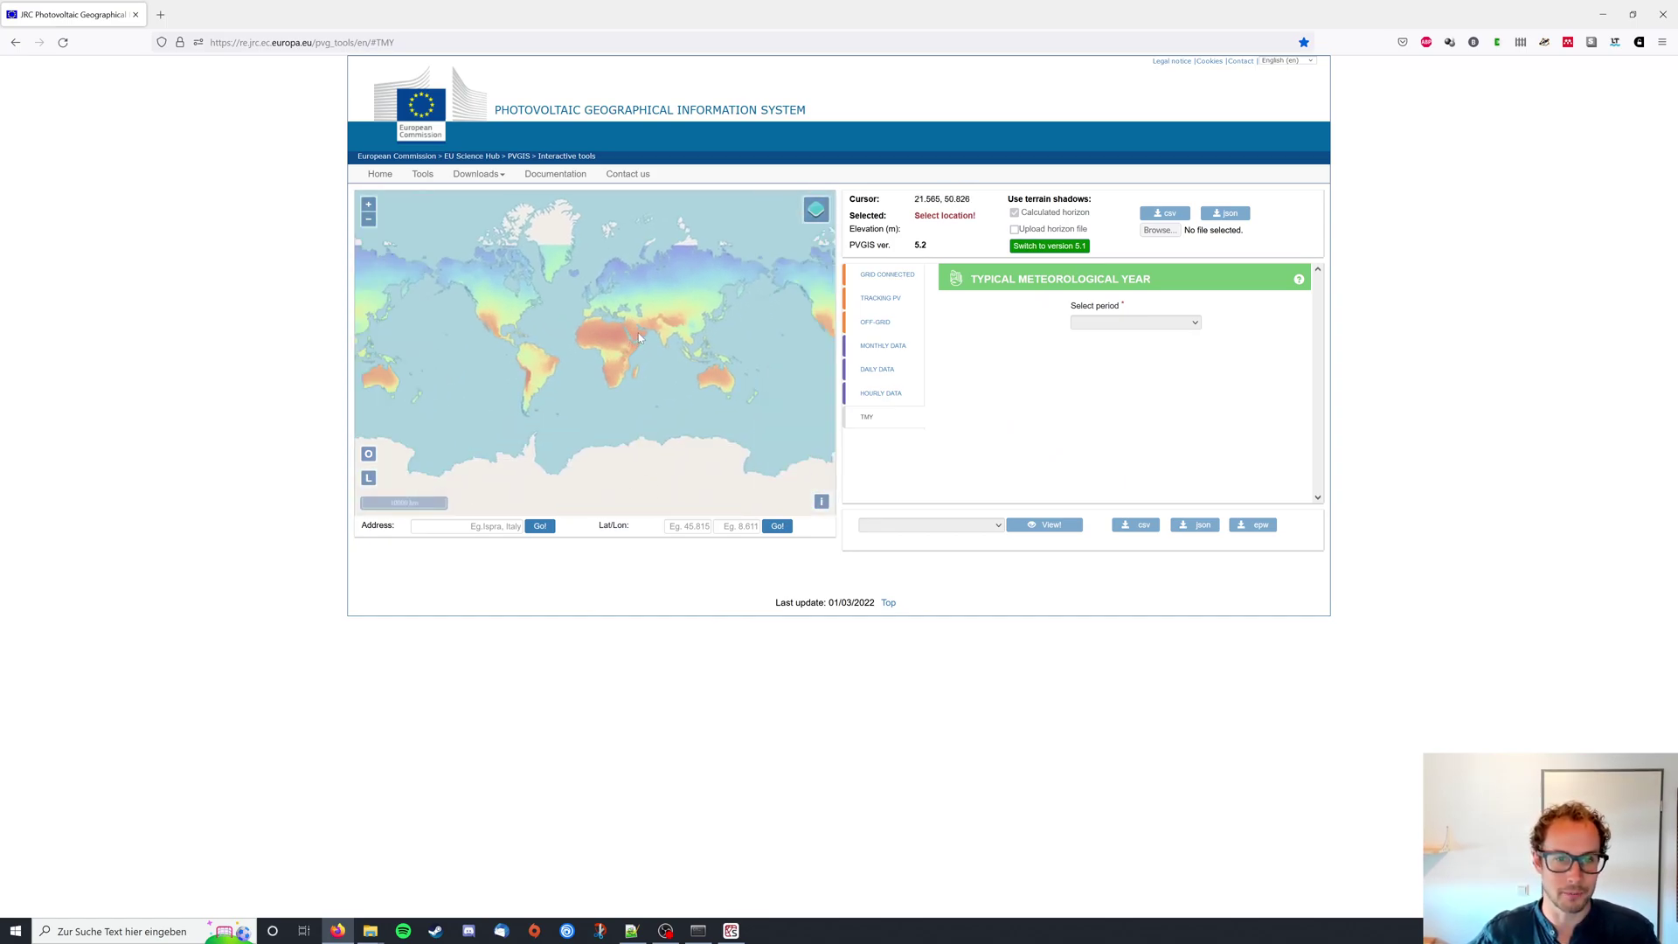
{"action": "left_click_drag", "start_coordinate": [636, 339], "coordinate": [631, 416]}
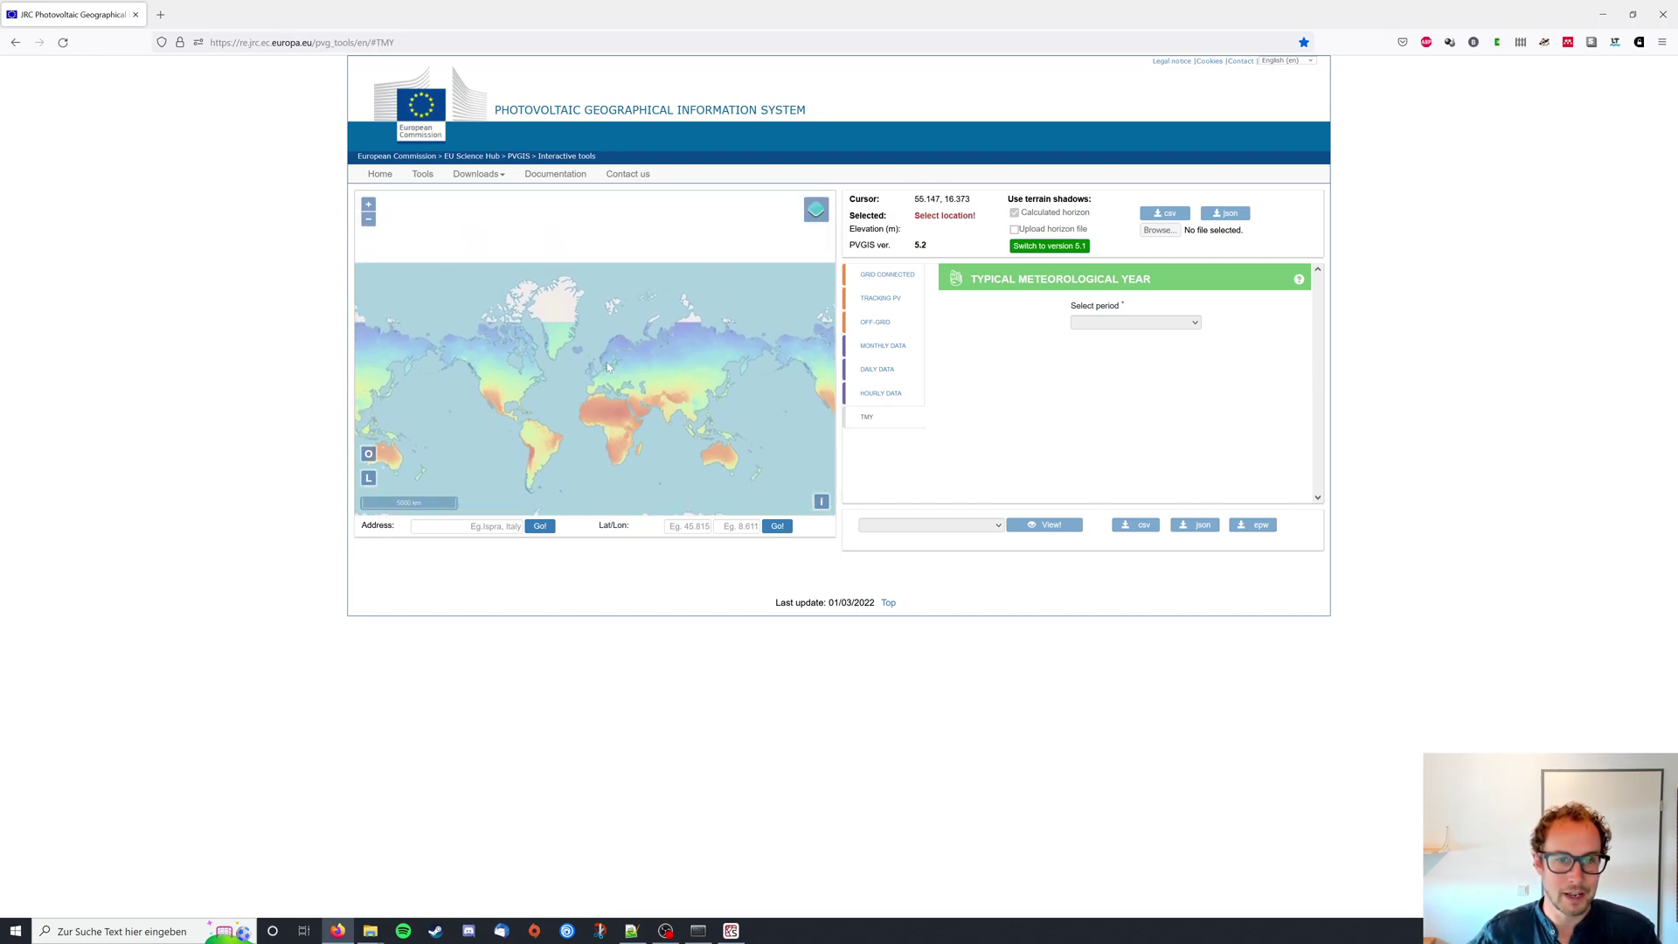
{"action": "scroll", "coordinate": [608, 367], "scroll_direction": "up", "scroll_amount": 3}
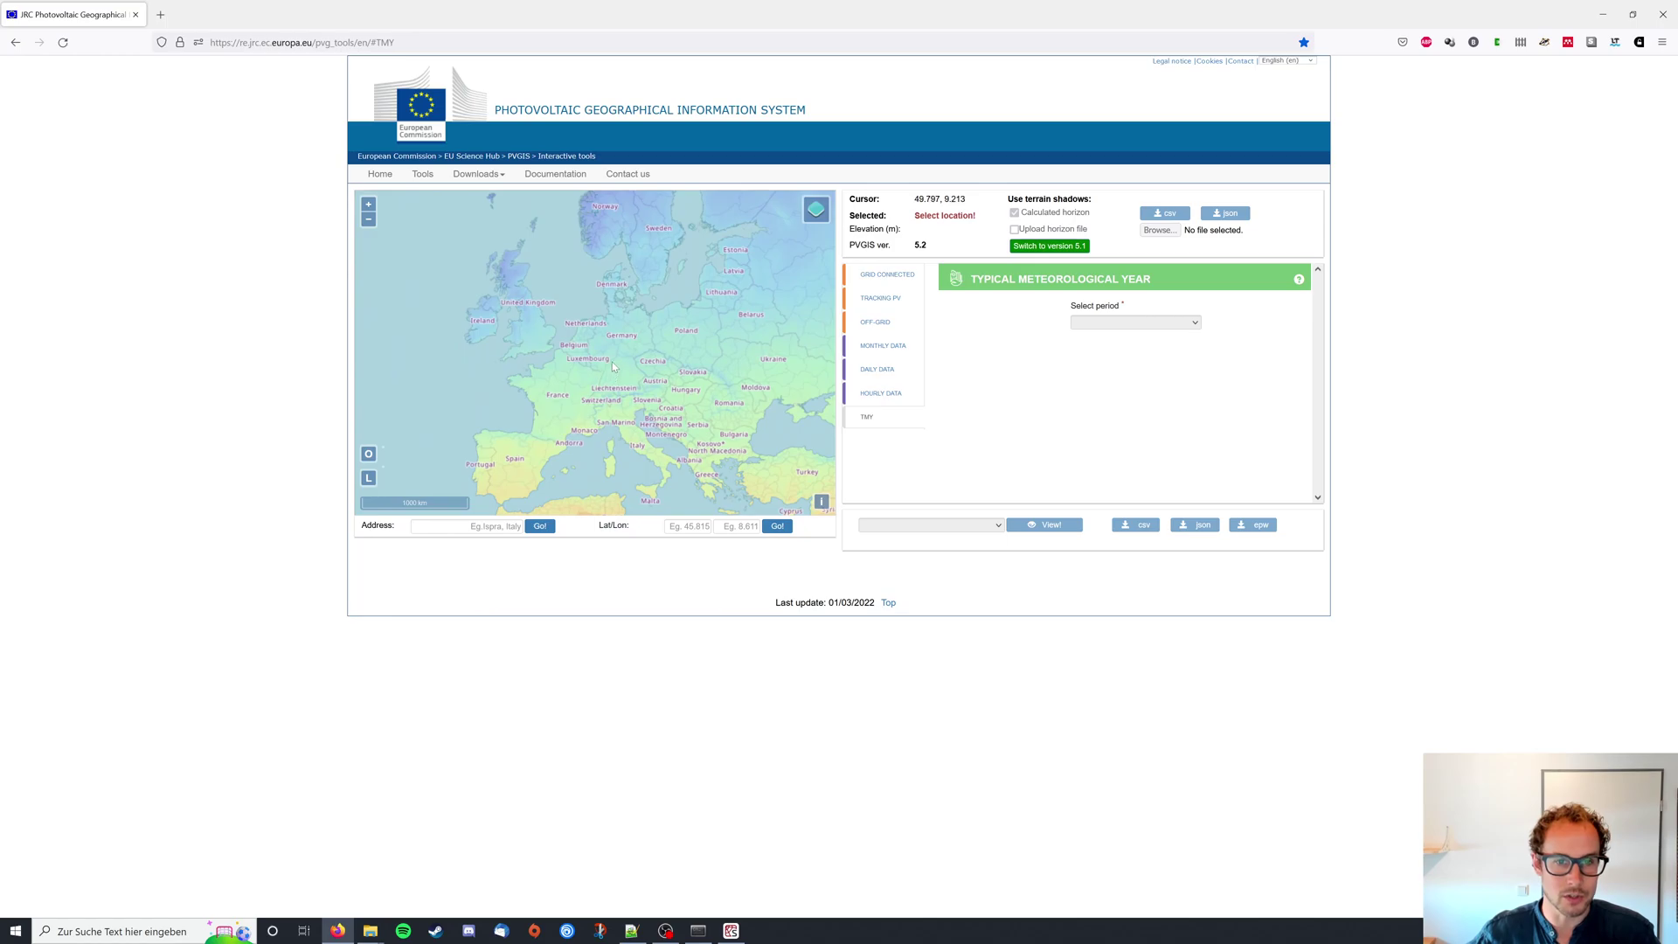
{"action": "scroll", "coordinate": [604, 349], "scroll_direction": "up", "scroll_amount": 2}
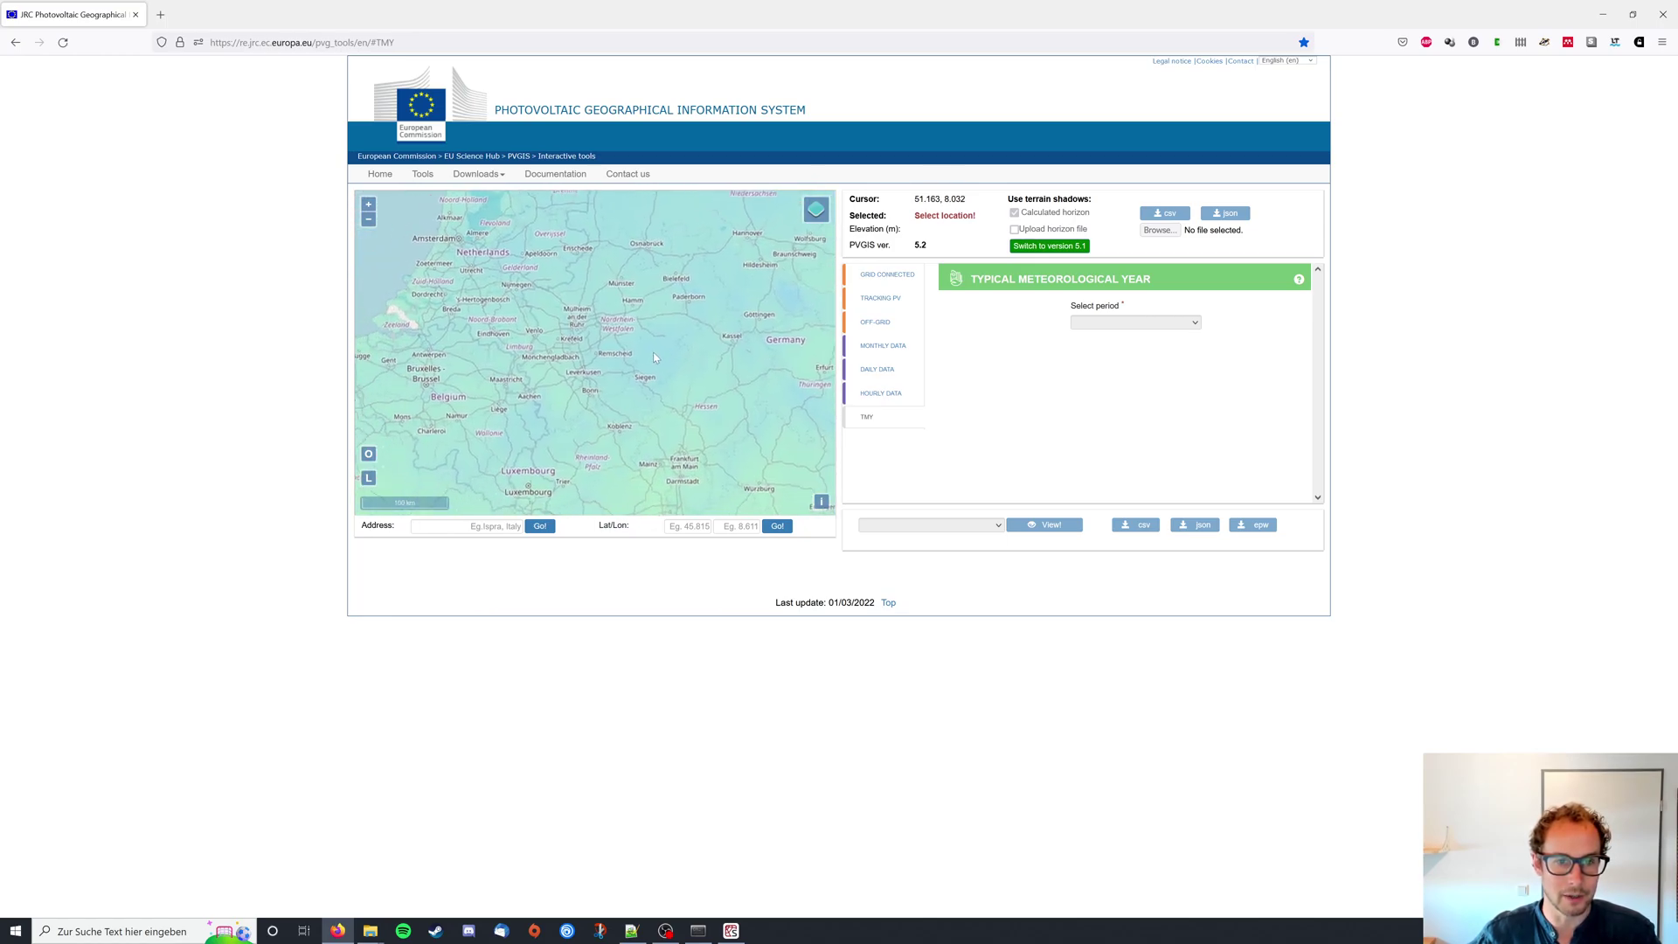
{"action": "scroll", "coordinate": [680, 341], "scroll_direction": "up", "scroll_amount": 1}
{"action": "scroll", "coordinate": [646, 332], "scroll_direction": "up", "scroll_amount": 3}
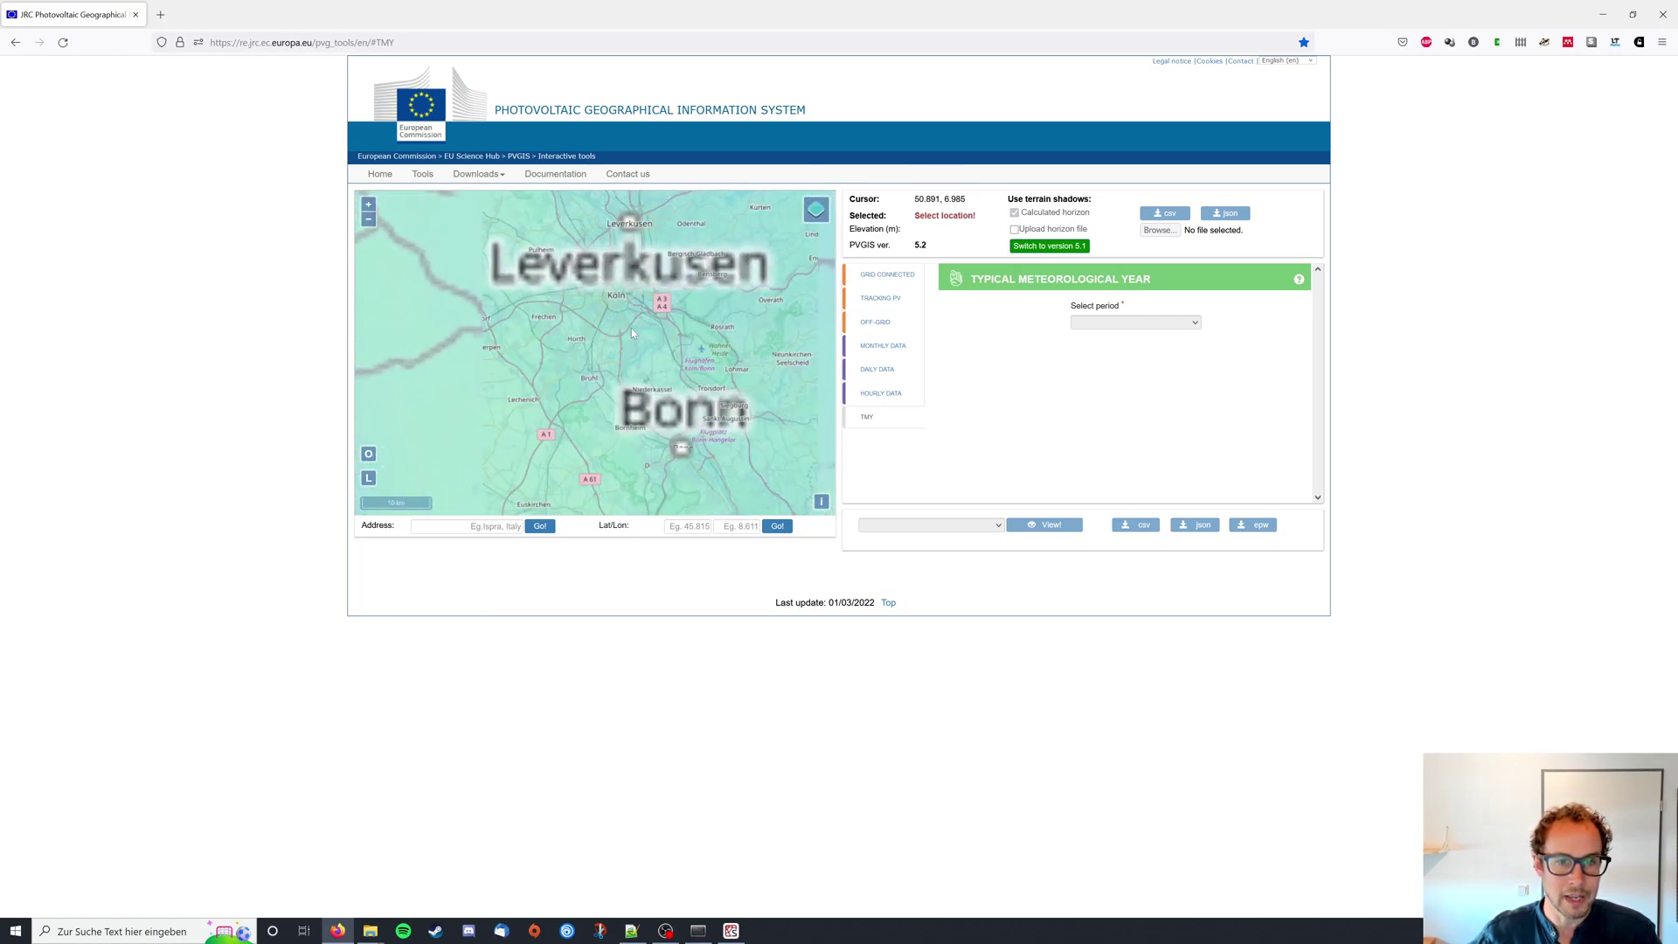
Centre the map on Kölner Dom (50.941, 6.959) and keep the PVGIS-SARAH2: 2005 - 2020 period.
{"action": "left_click_drag", "start_coordinate": [619, 301], "coordinate": [631, 361]}
{"action": "scroll", "coordinate": [631, 359], "scroll_direction": "up", "scroll_amount": 3}
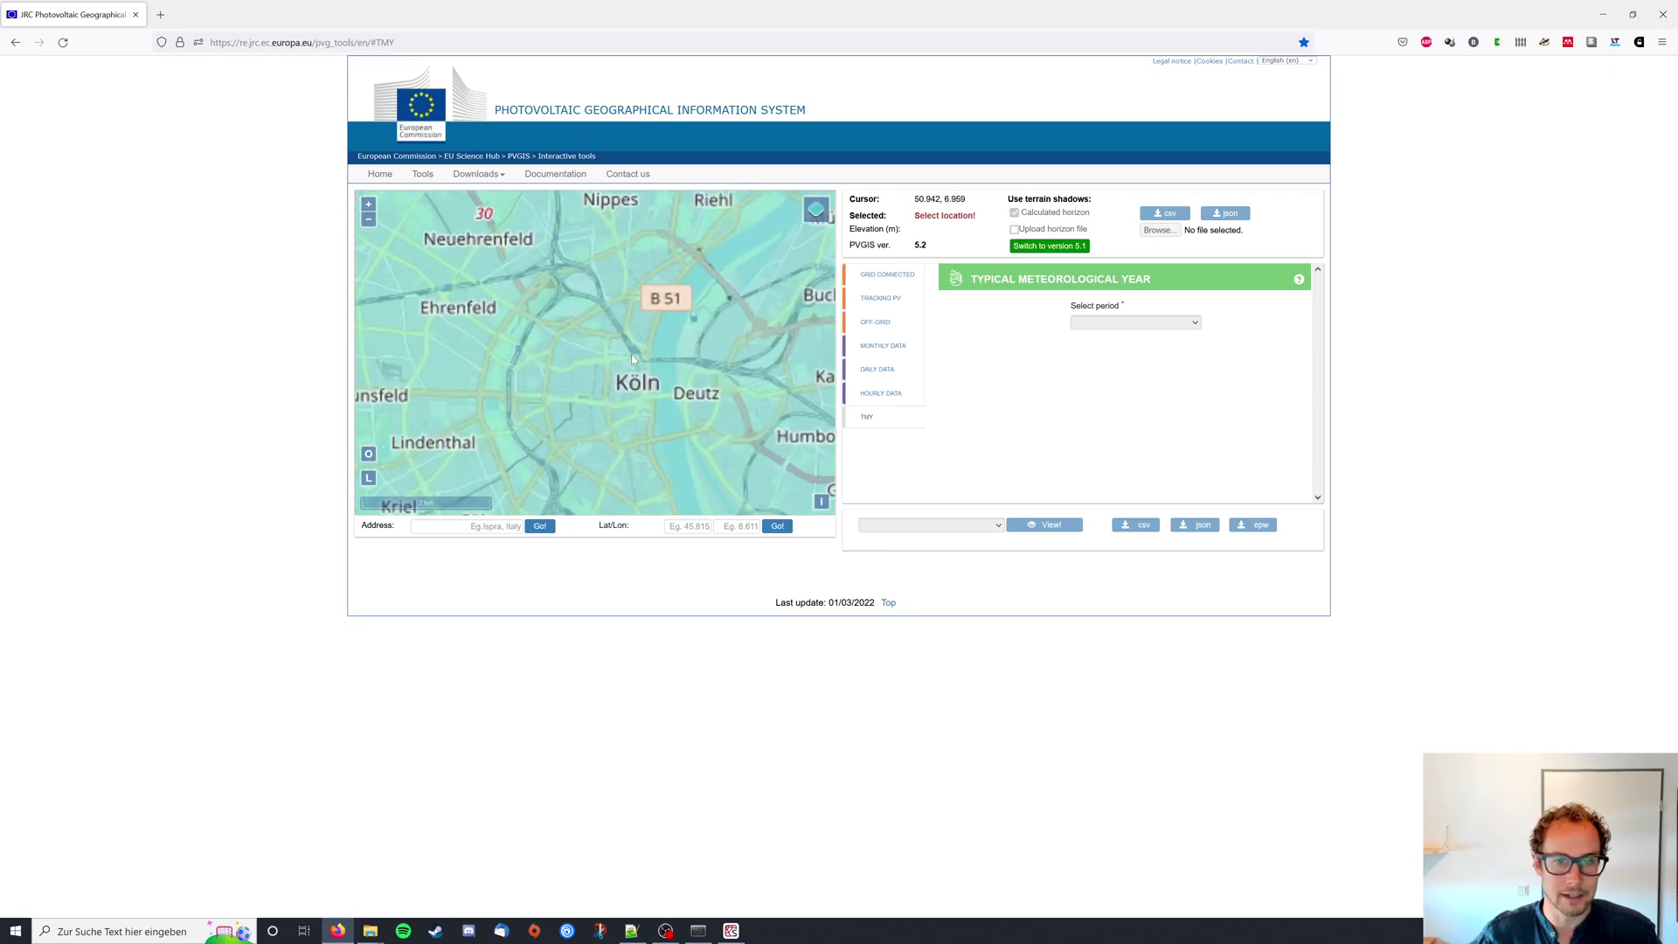
{"action": "scroll", "coordinate": [654, 390], "scroll_direction": "up", "scroll_amount": 5}
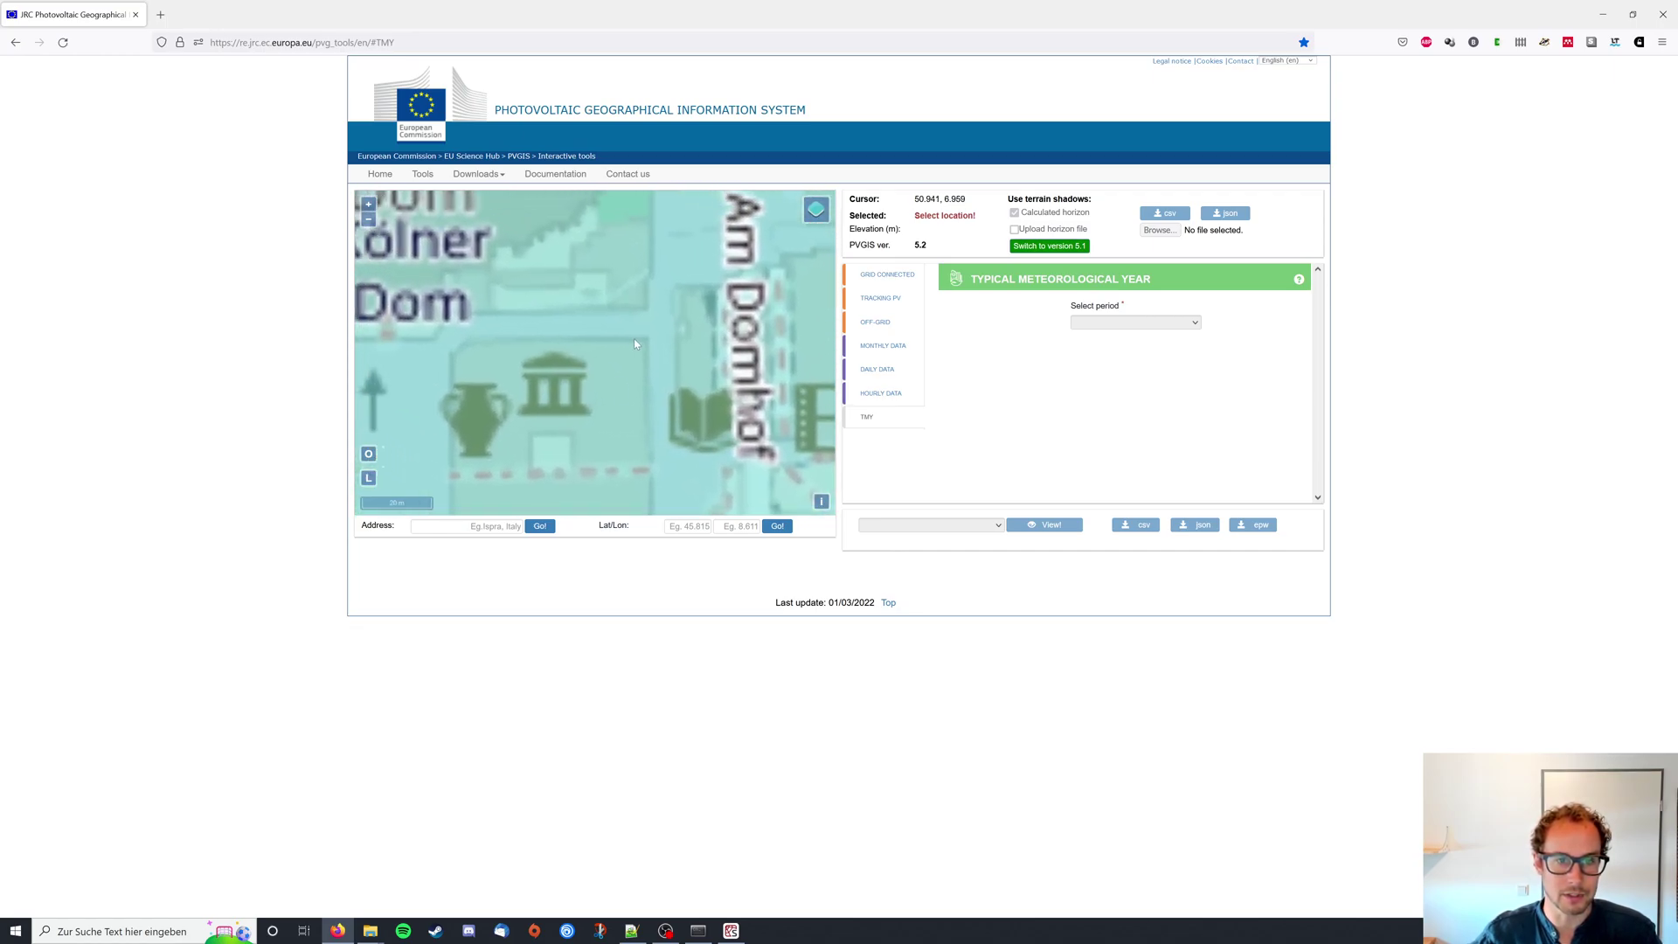
{"action": "scroll", "coordinate": [647, 337], "scroll_direction": "down", "scroll_amount": 2}
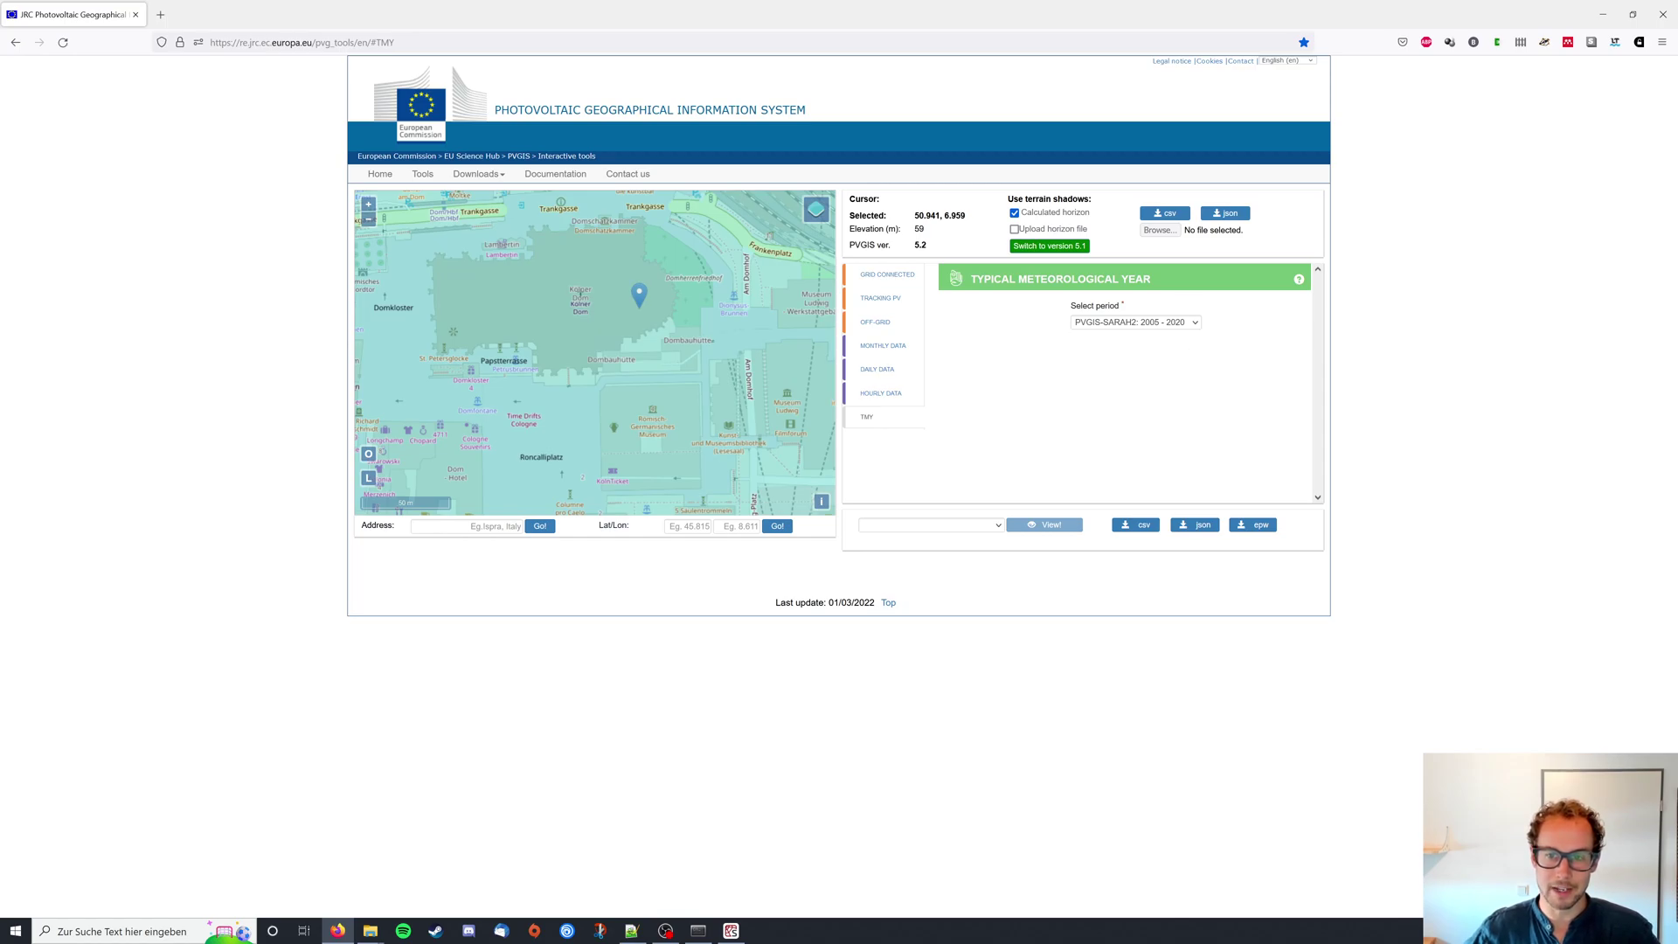
{"action": "left_click", "coordinate": [1196, 323]}
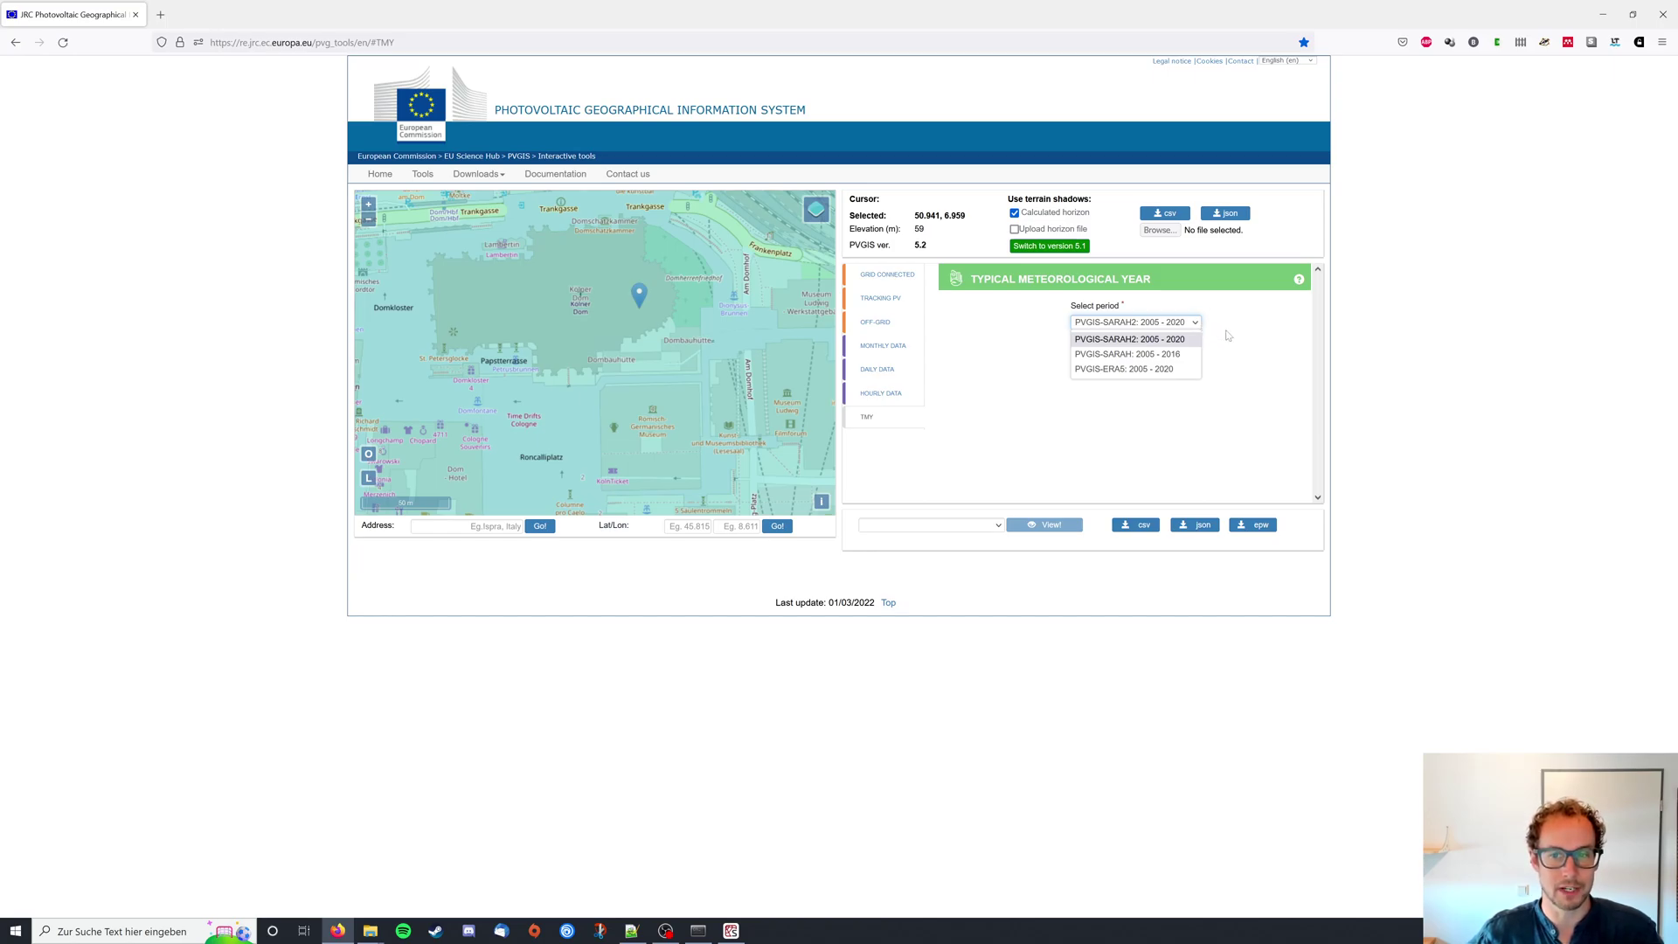
{"action": "left_click", "coordinate": [1198, 414]}
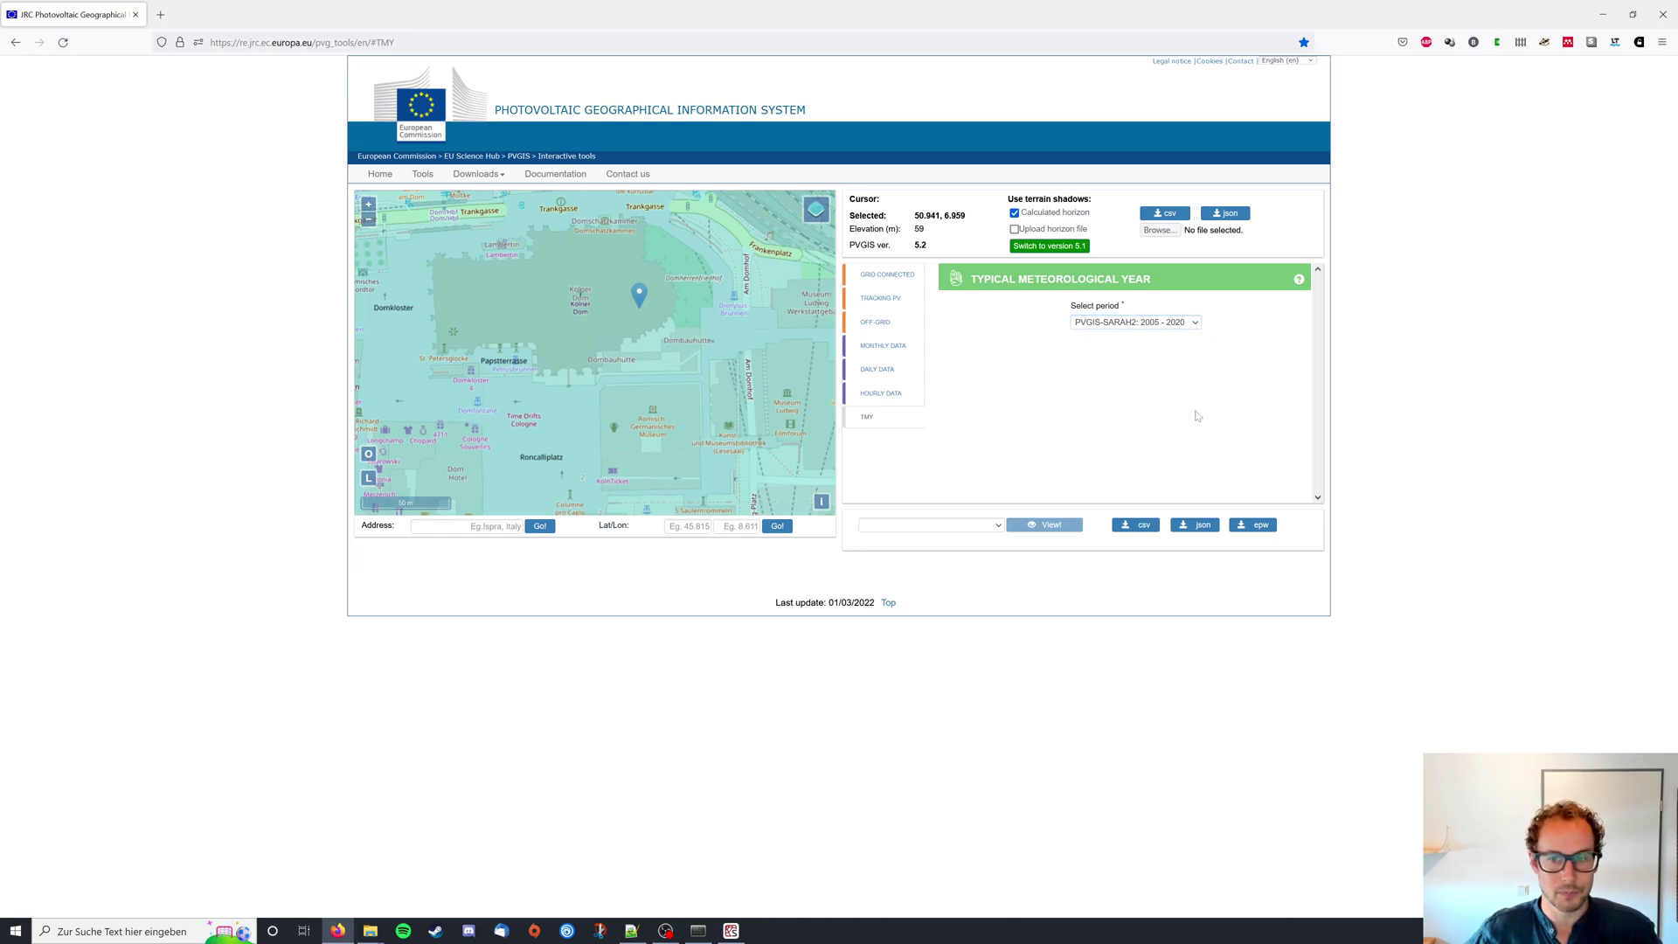
{"action": "middle_click", "coordinate": [558, 179]}
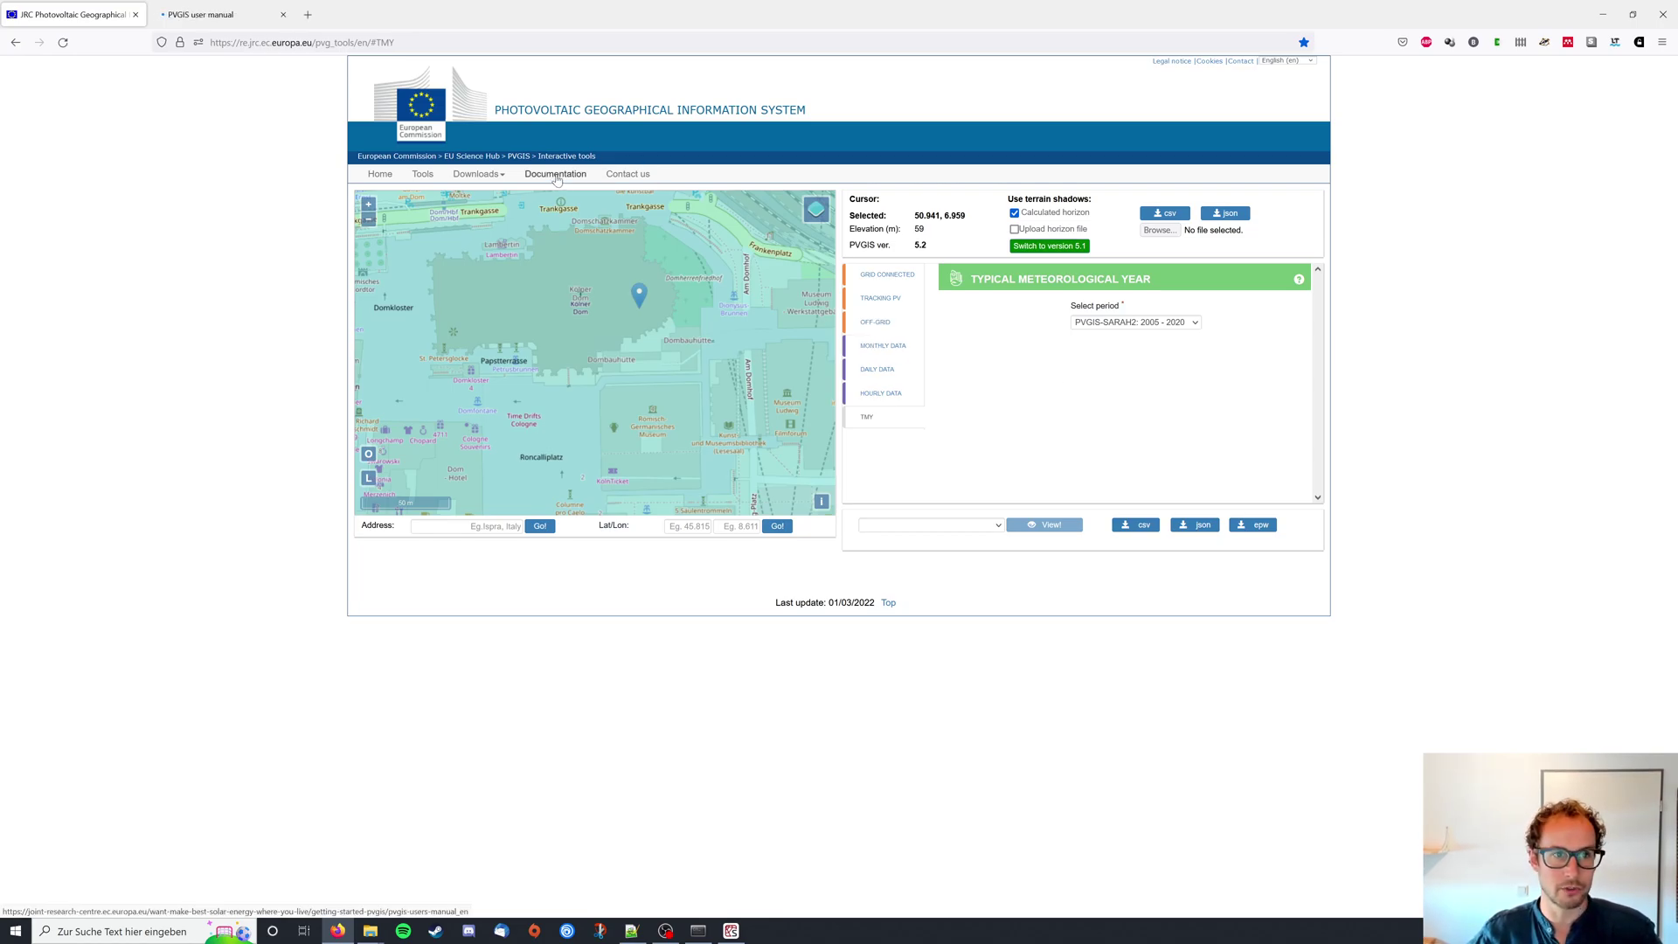
{"action": "left_click", "coordinate": [222, 18]}
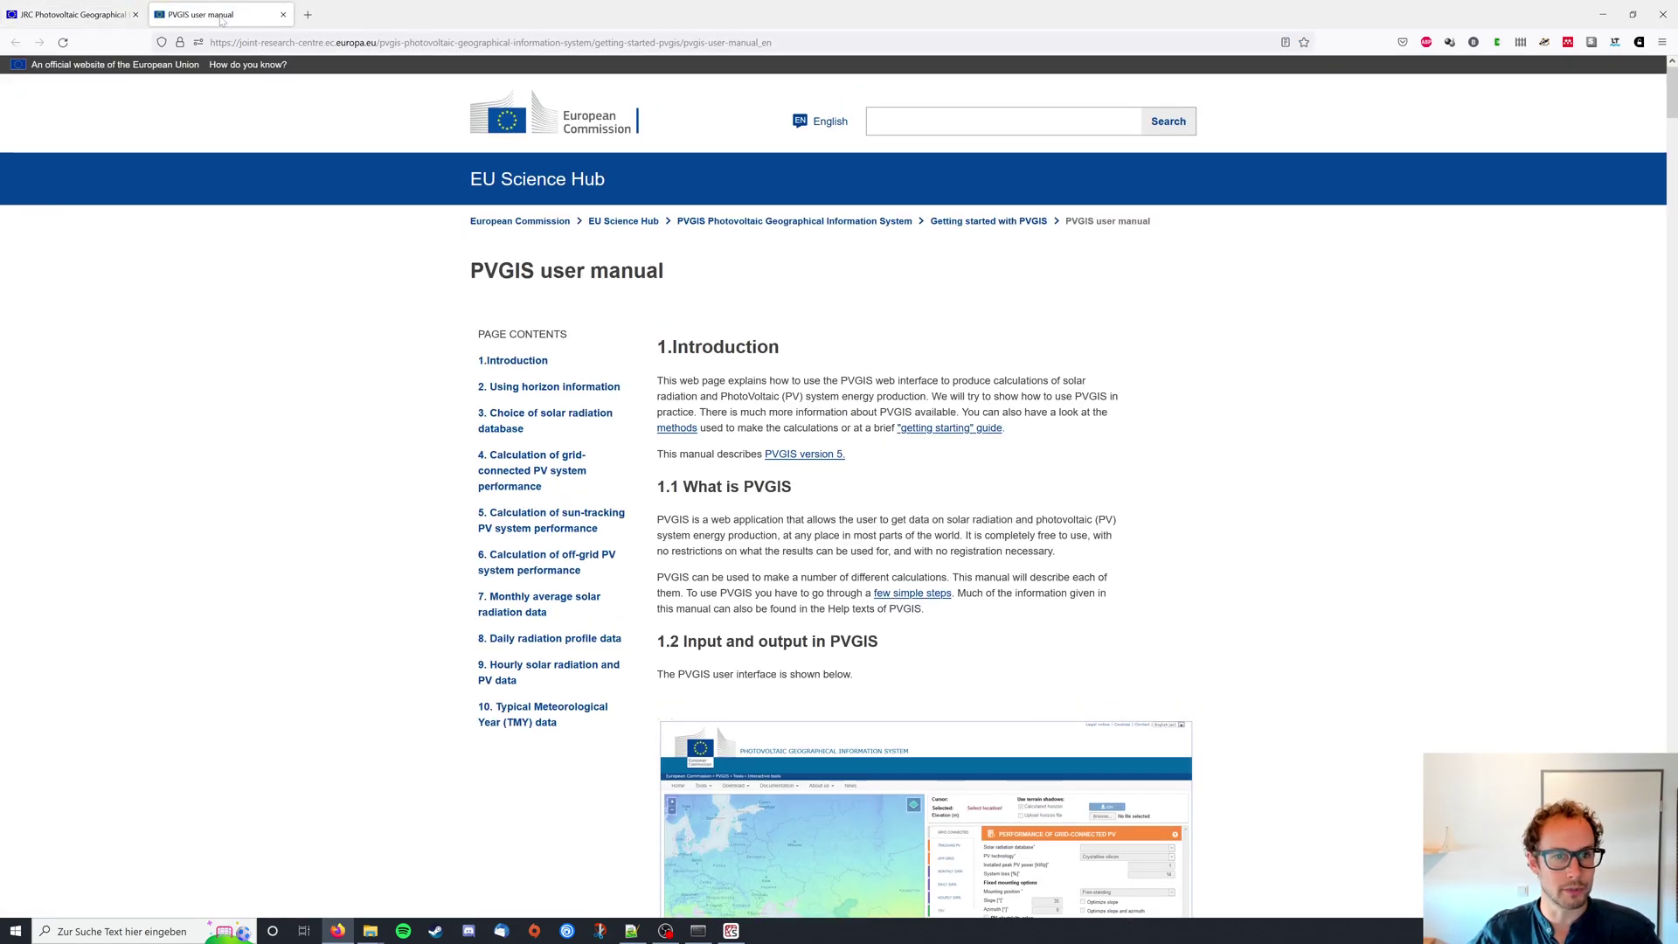
{"action": "left_click", "coordinate": [504, 421]}
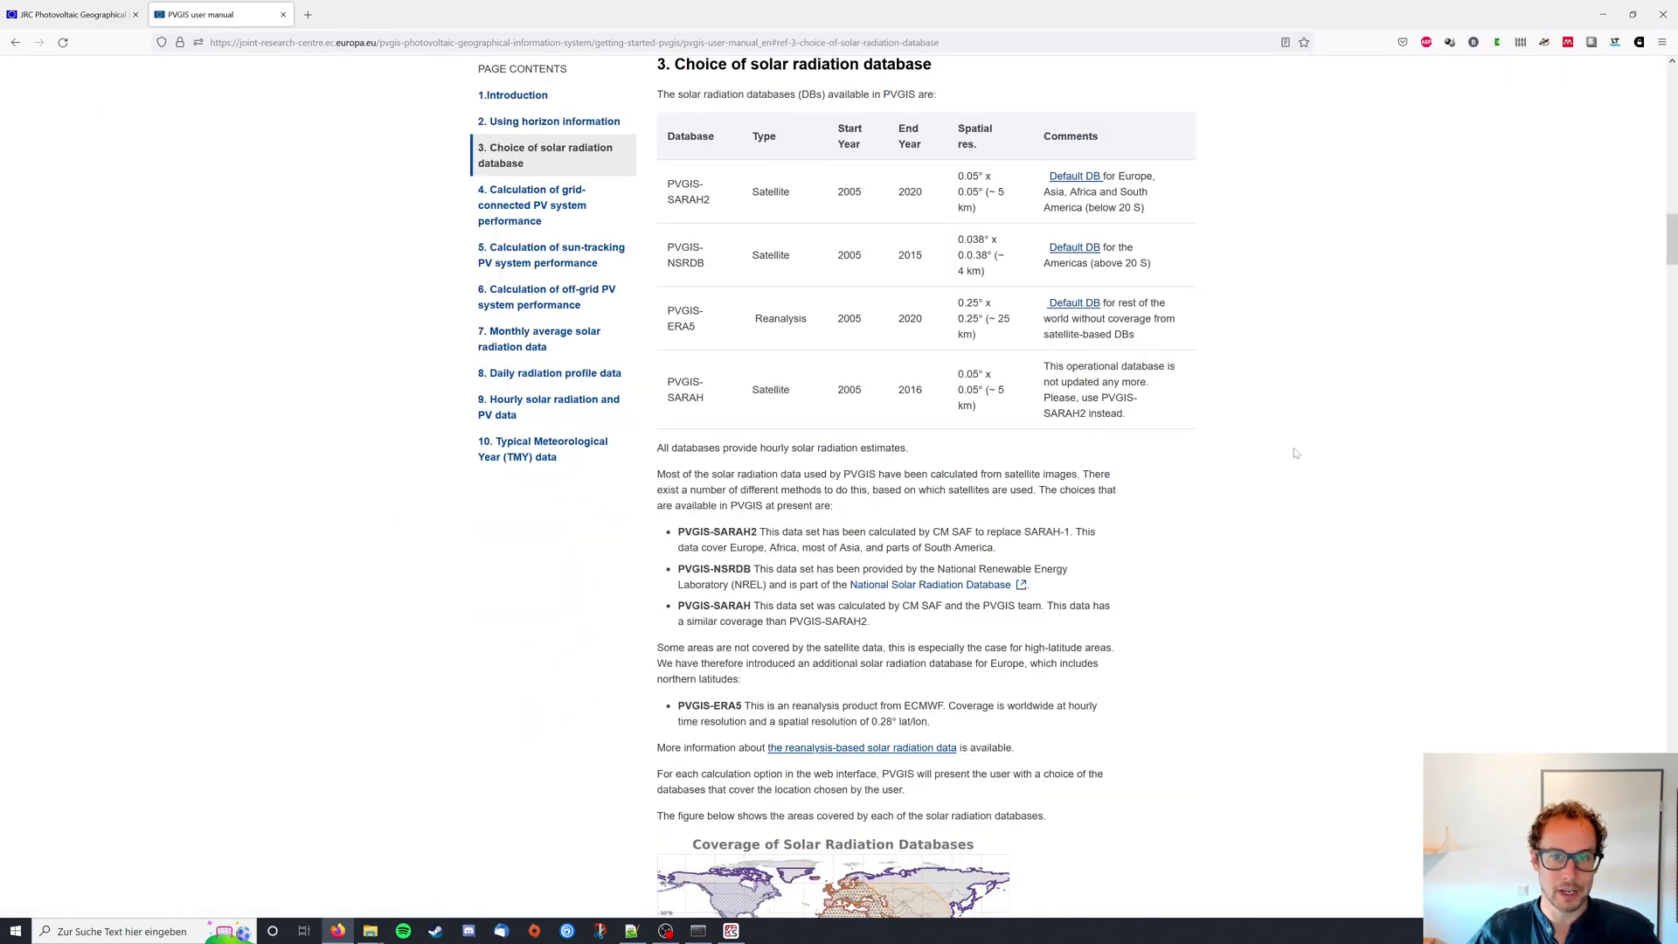
{"action": "scroll", "coordinate": [1294, 510], "scroll_direction": "up", "scroll_amount": 1}
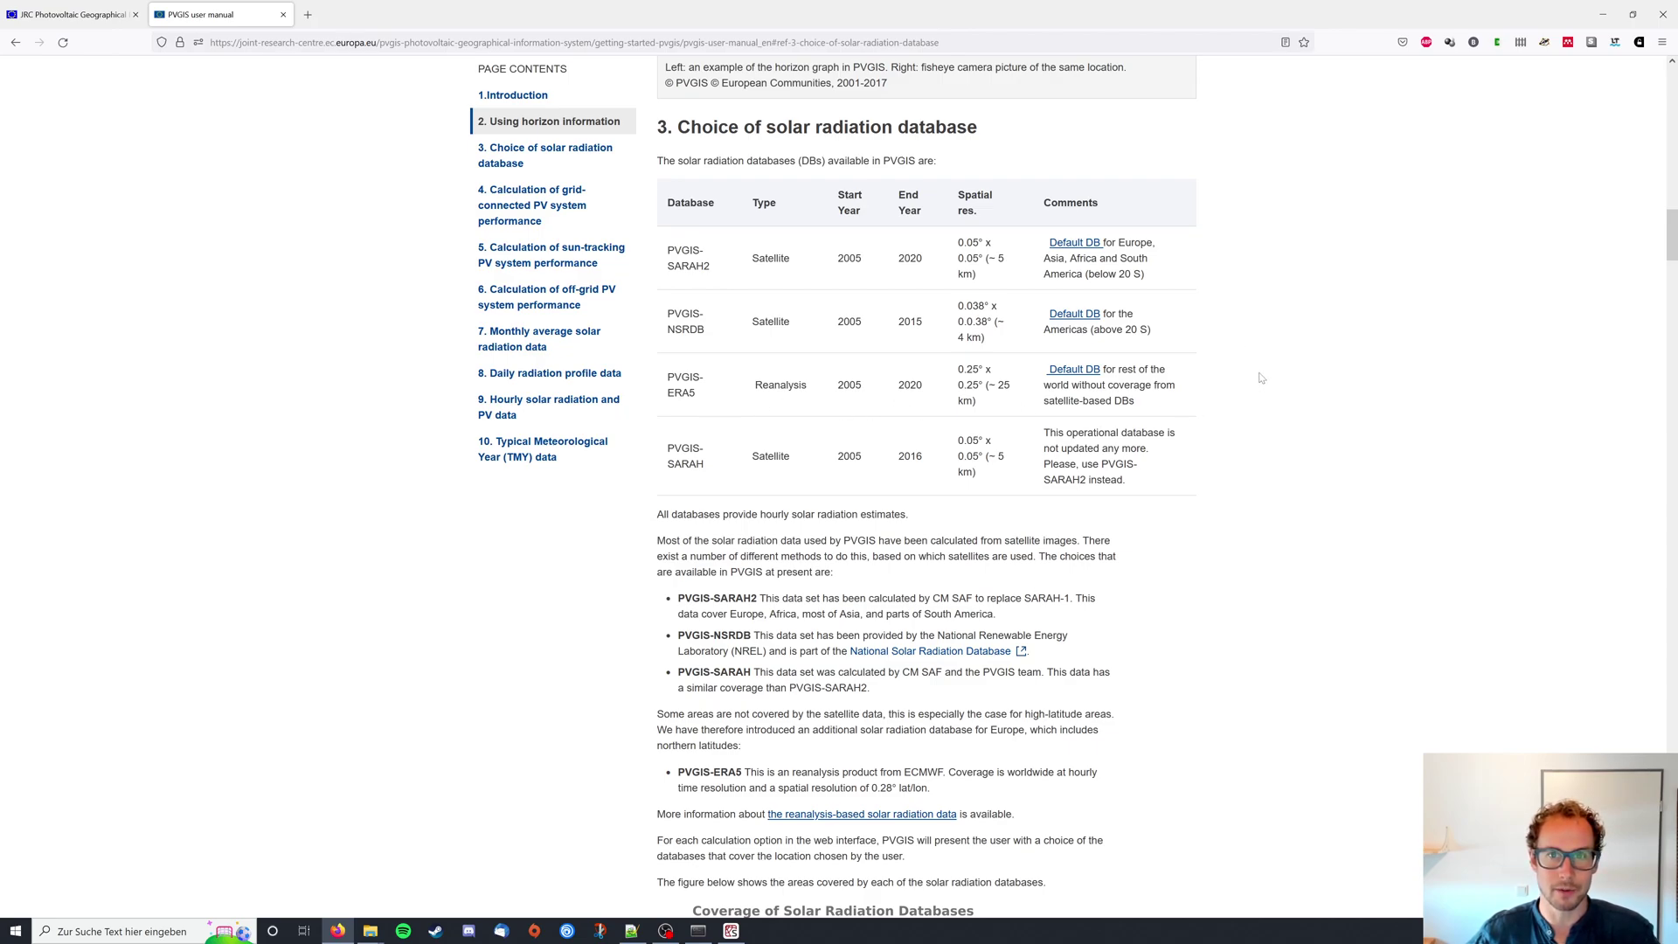
{"action": "left_click", "coordinate": [284, 16]}
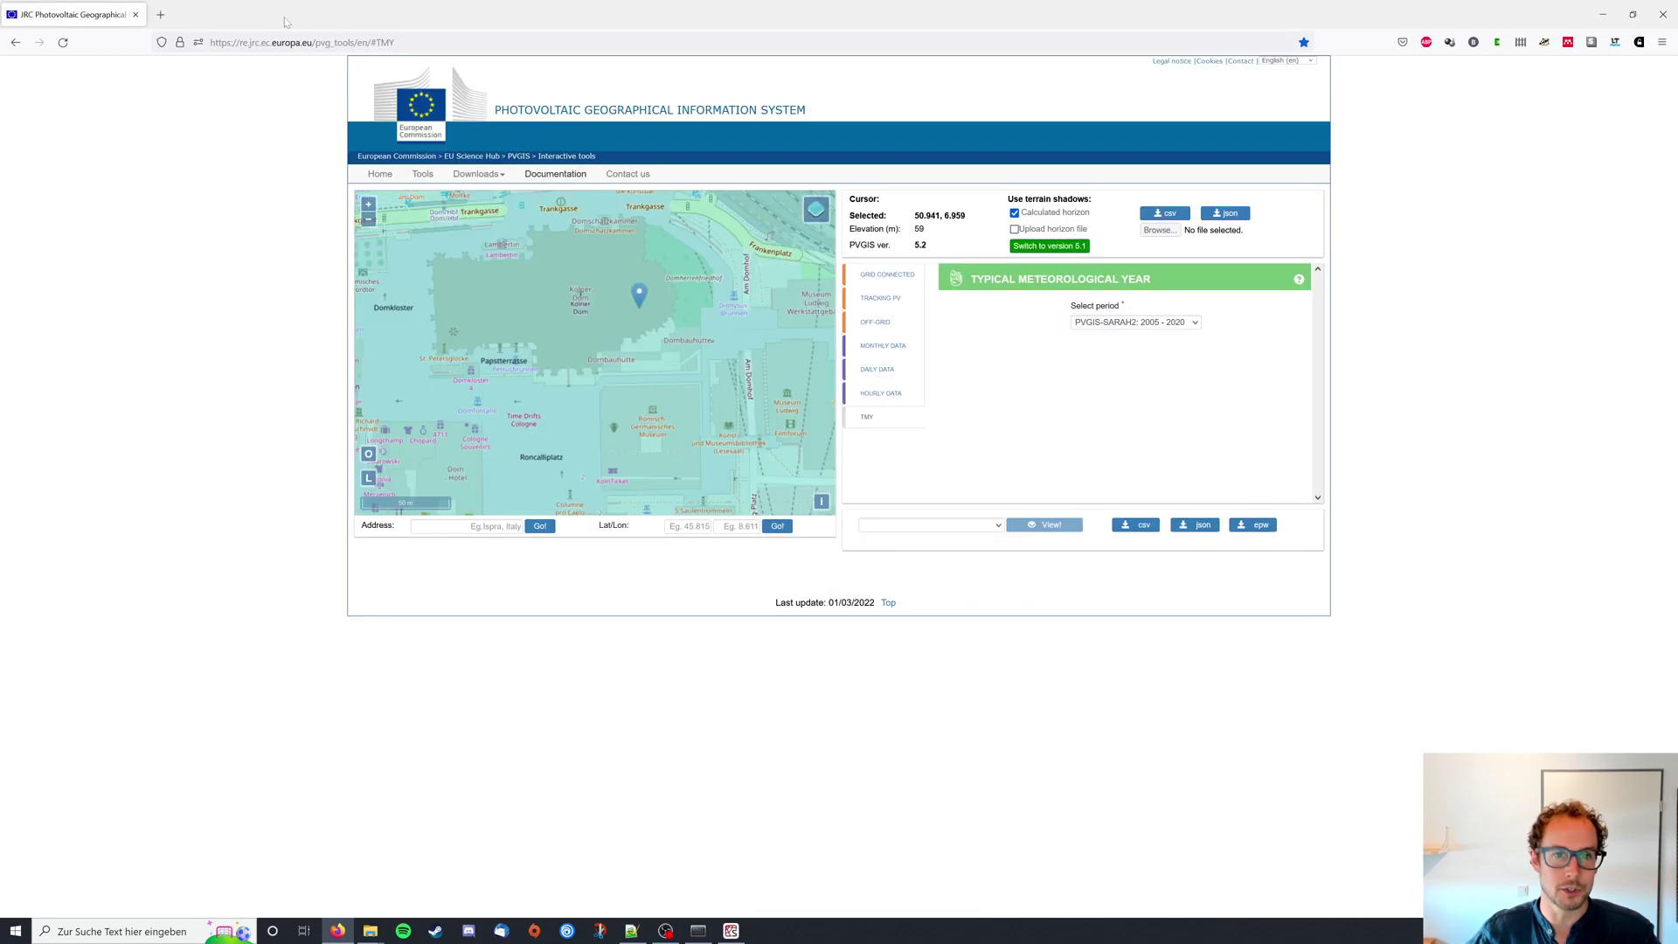
Download the TMY data as CSV, saved as pvgis_cologne_cathedral.csv in the video_code folder.
{"action": "left_click", "coordinate": [1196, 326]}
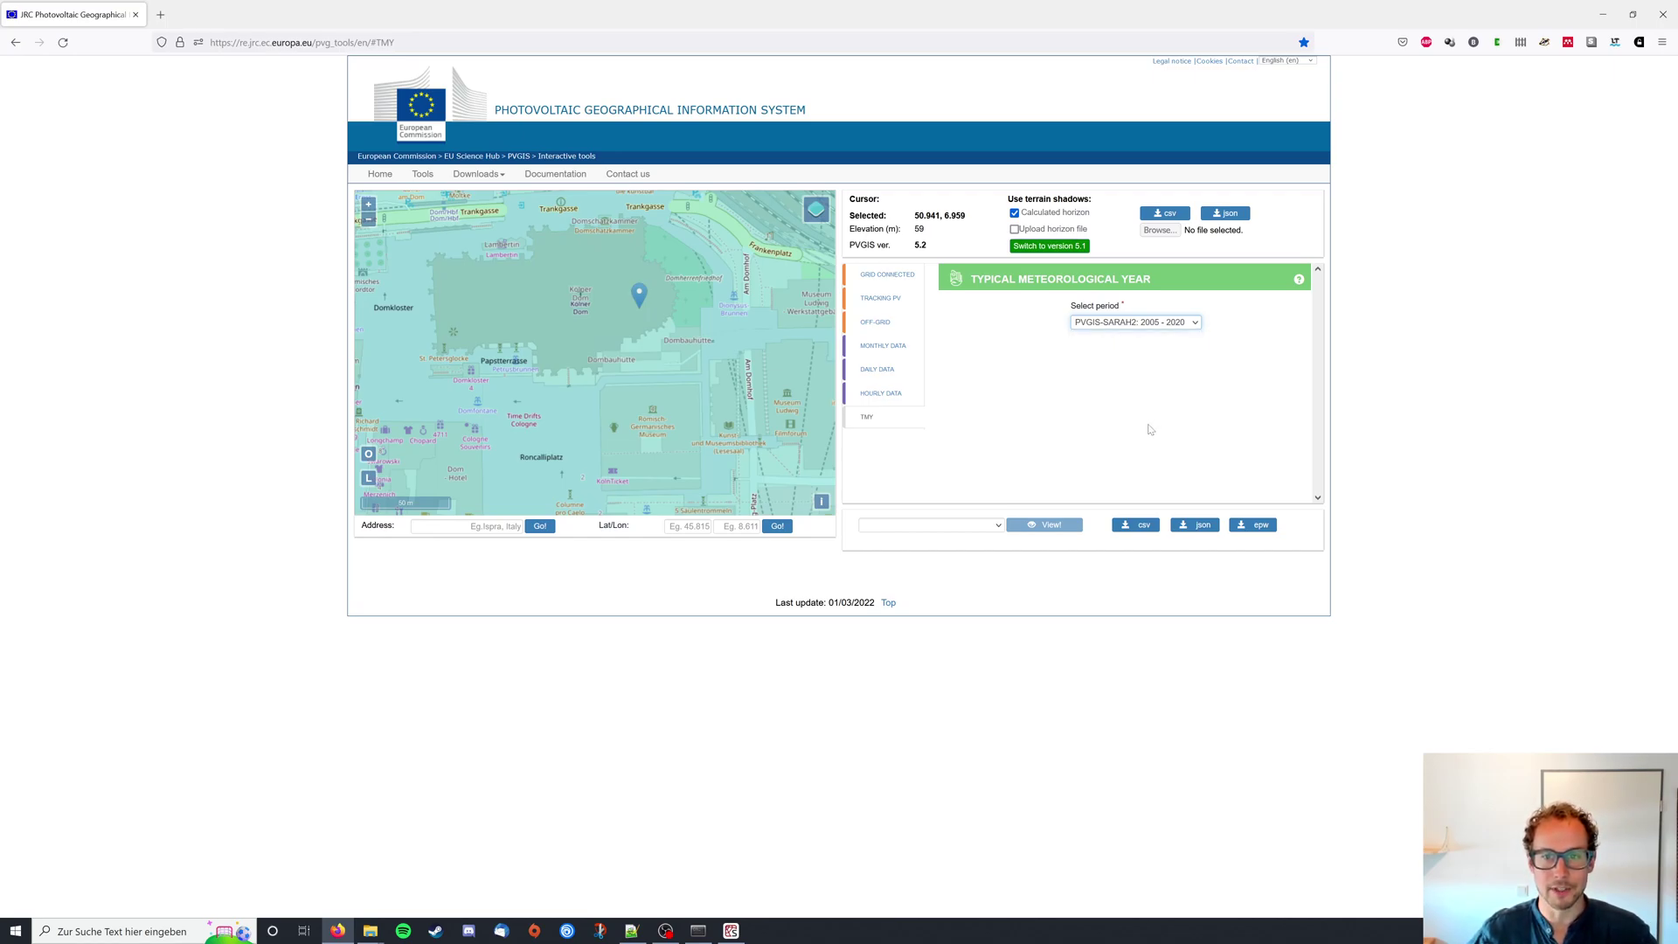
{"action": "left_click", "coordinate": [1135, 527]}
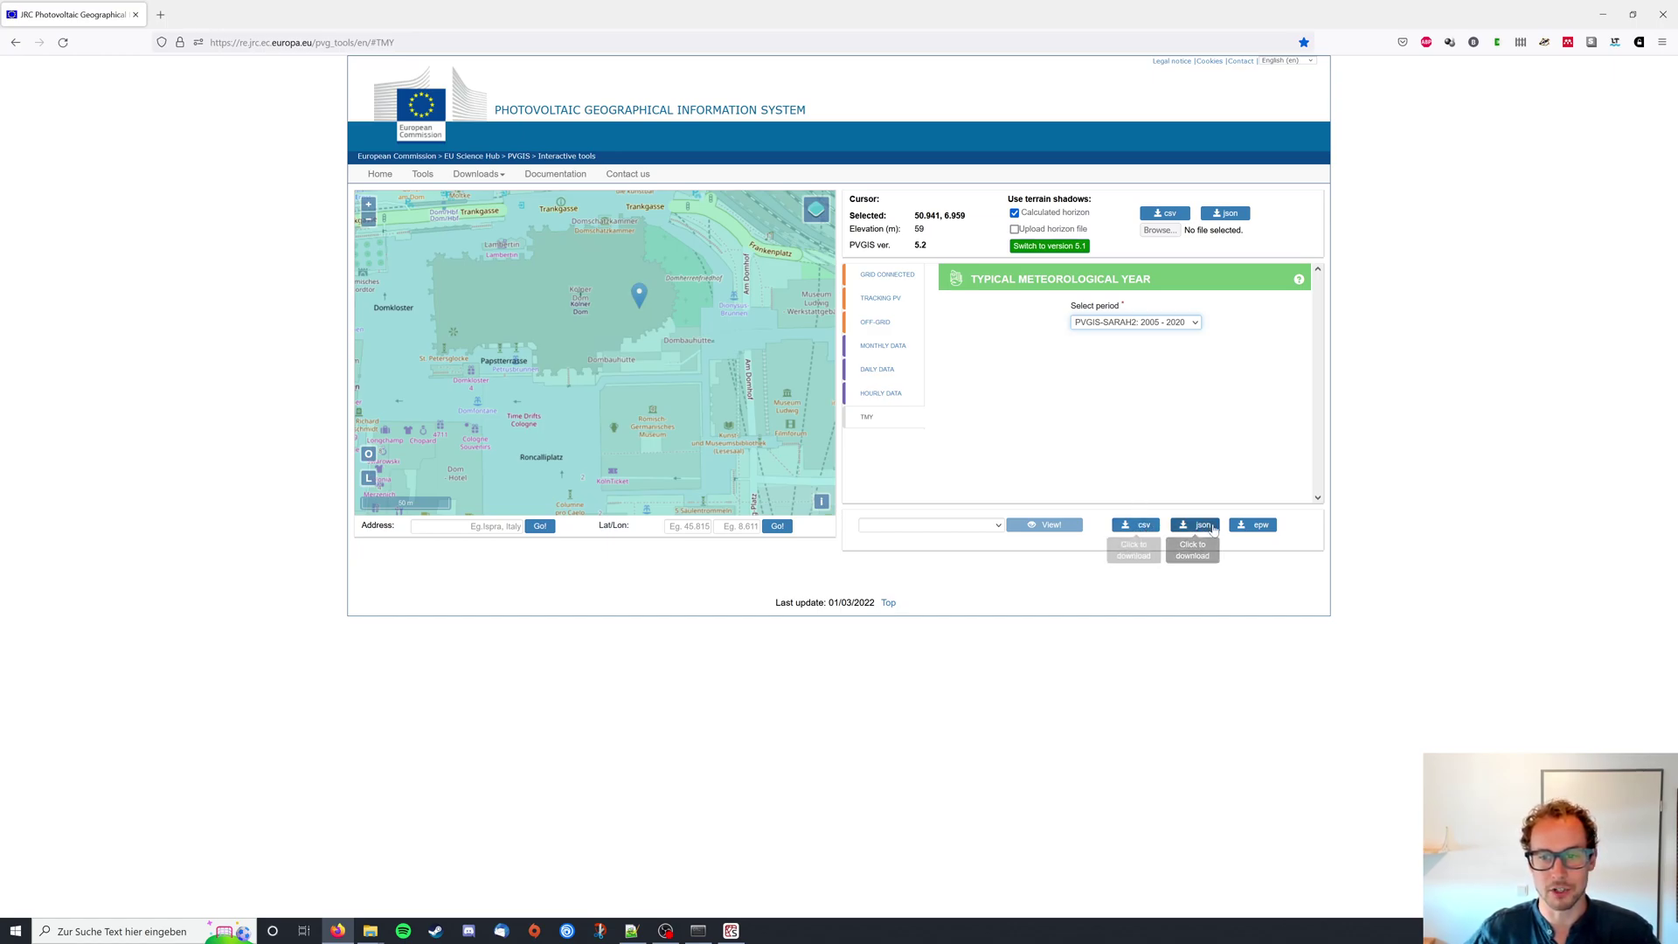
{"action": "left_click", "coordinate": [1138, 529]}
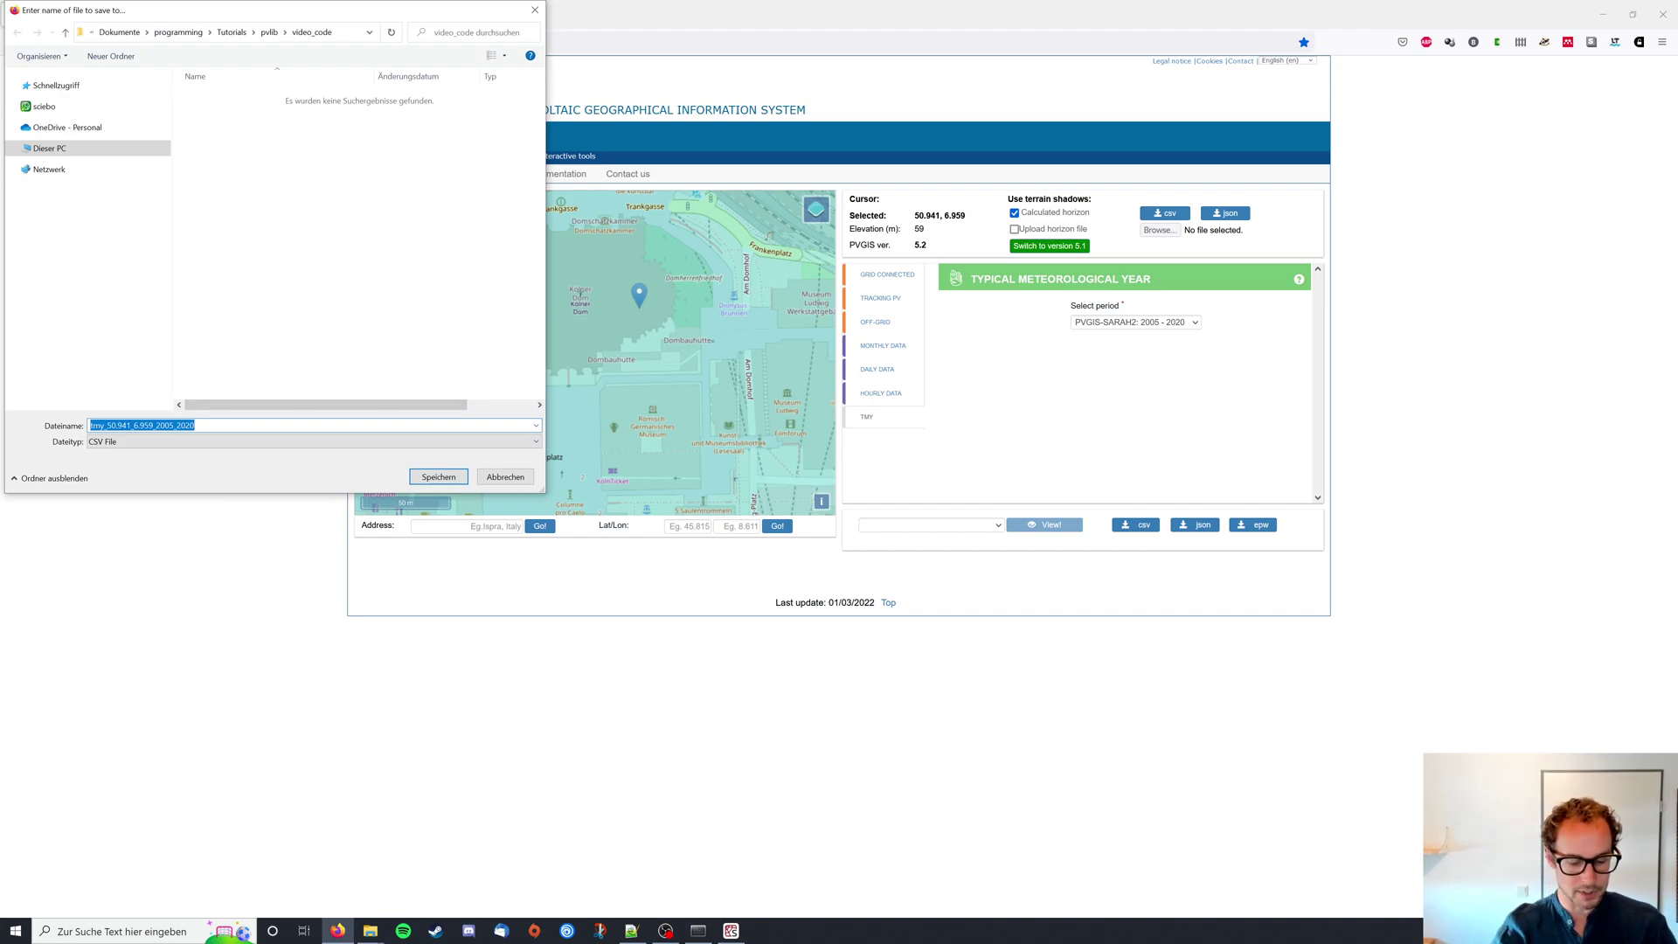
{"action": "type", "text": "pvg"}
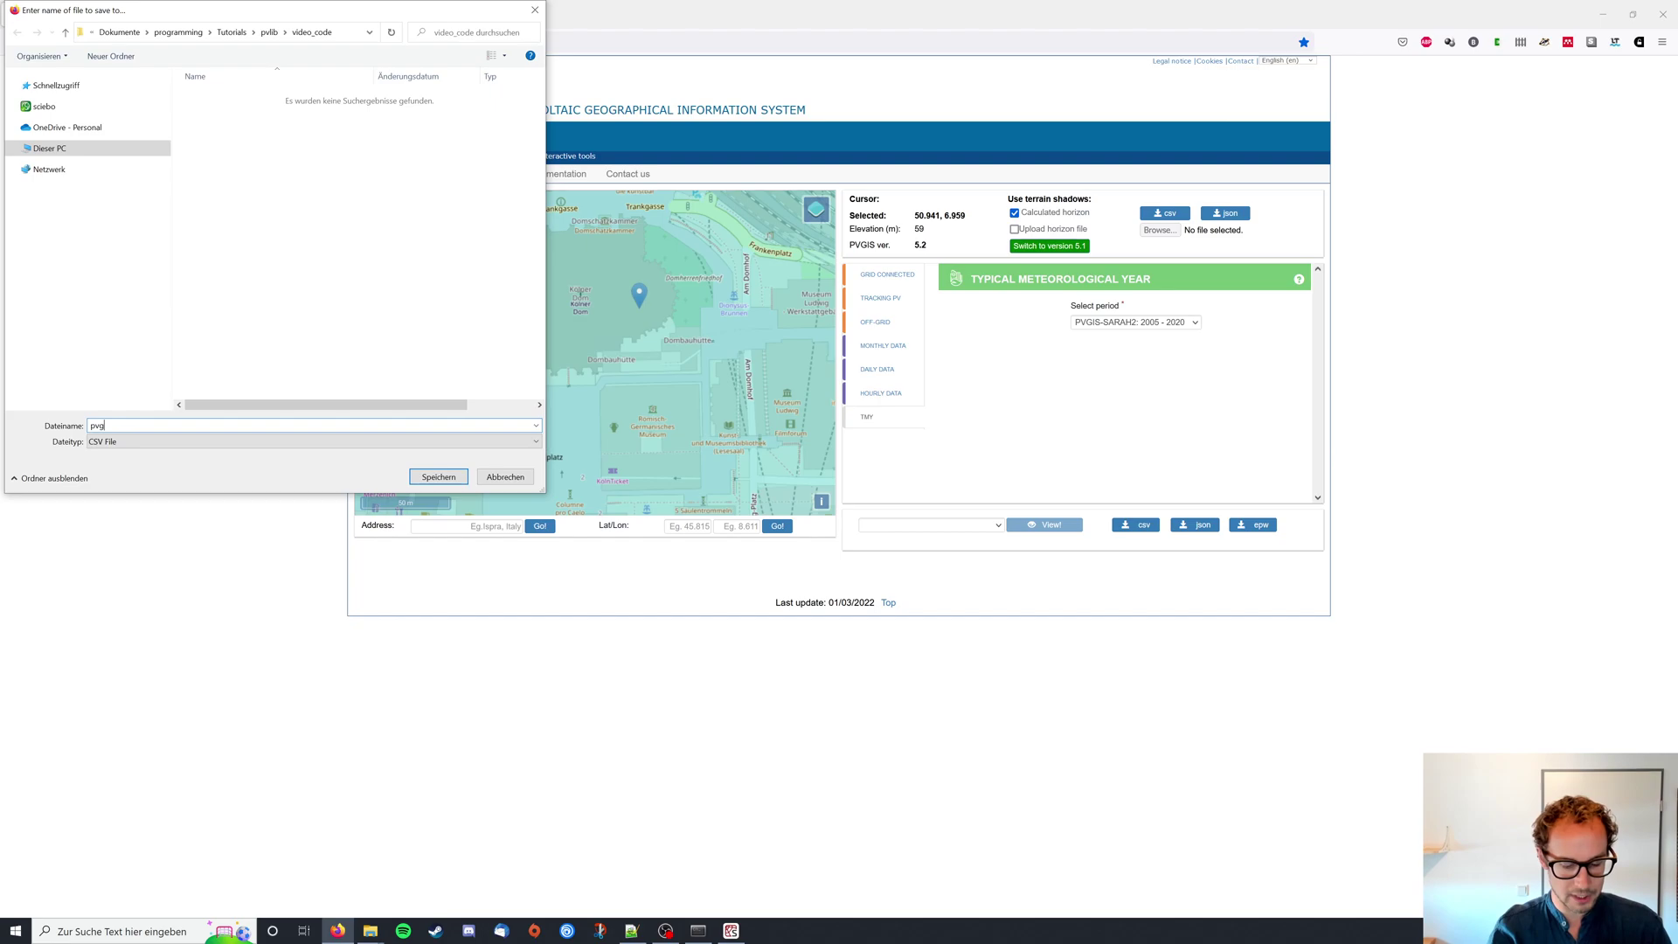
{"action": "type", "text": "is_colo"}
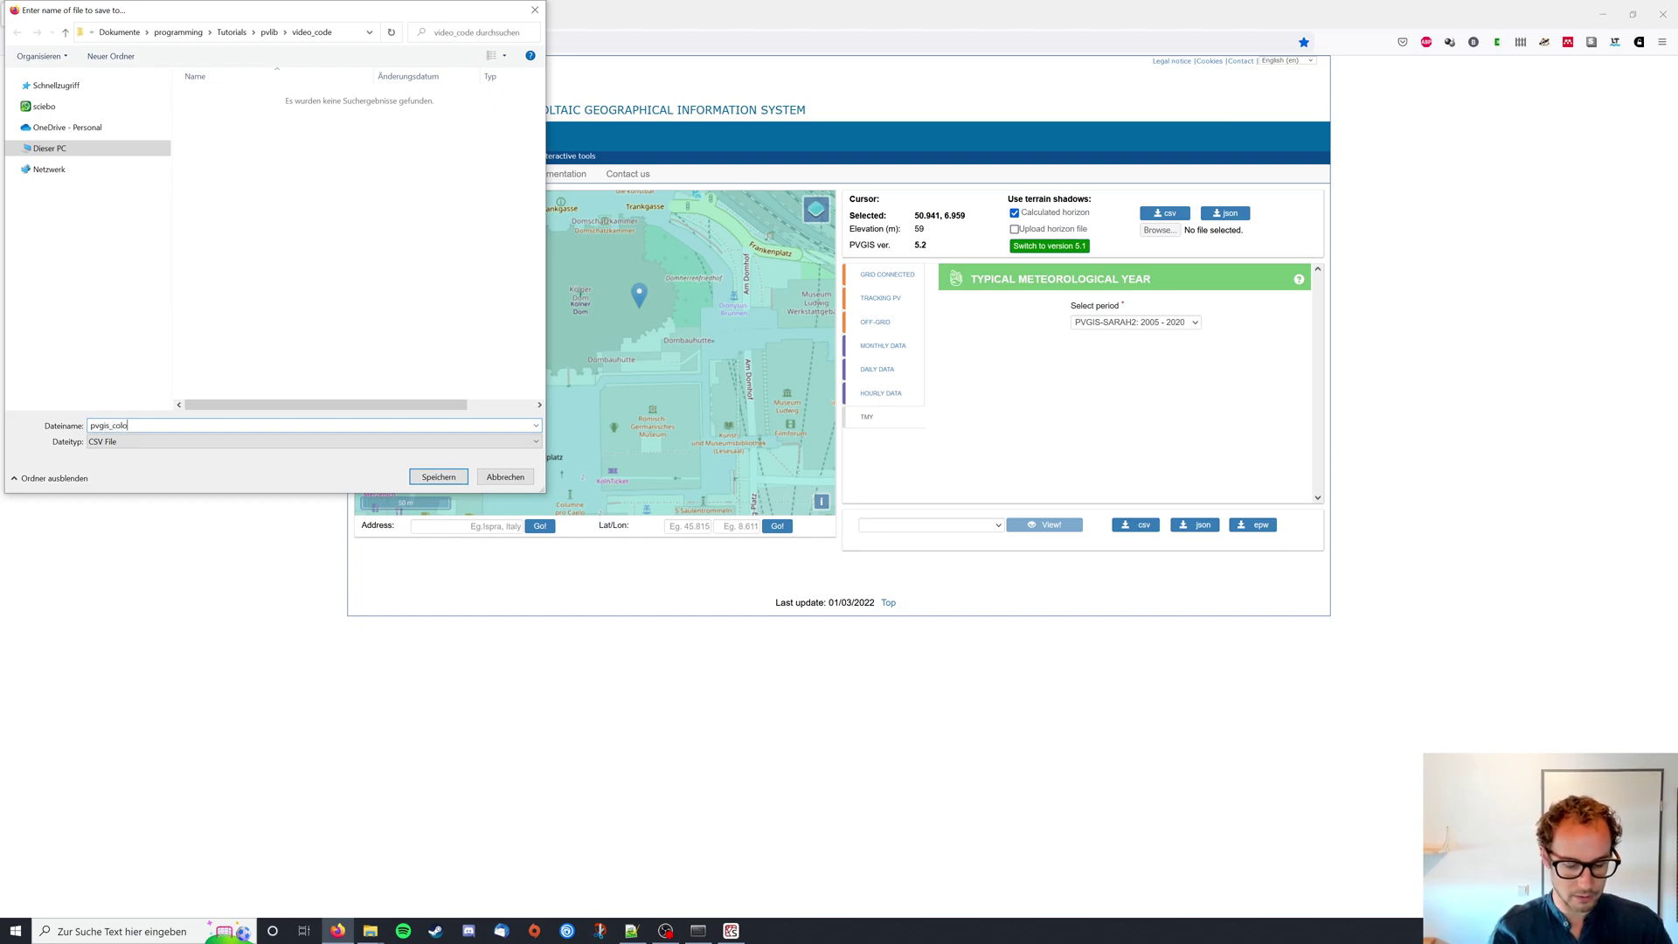
{"action": "type", "text": "gne_cathe"}
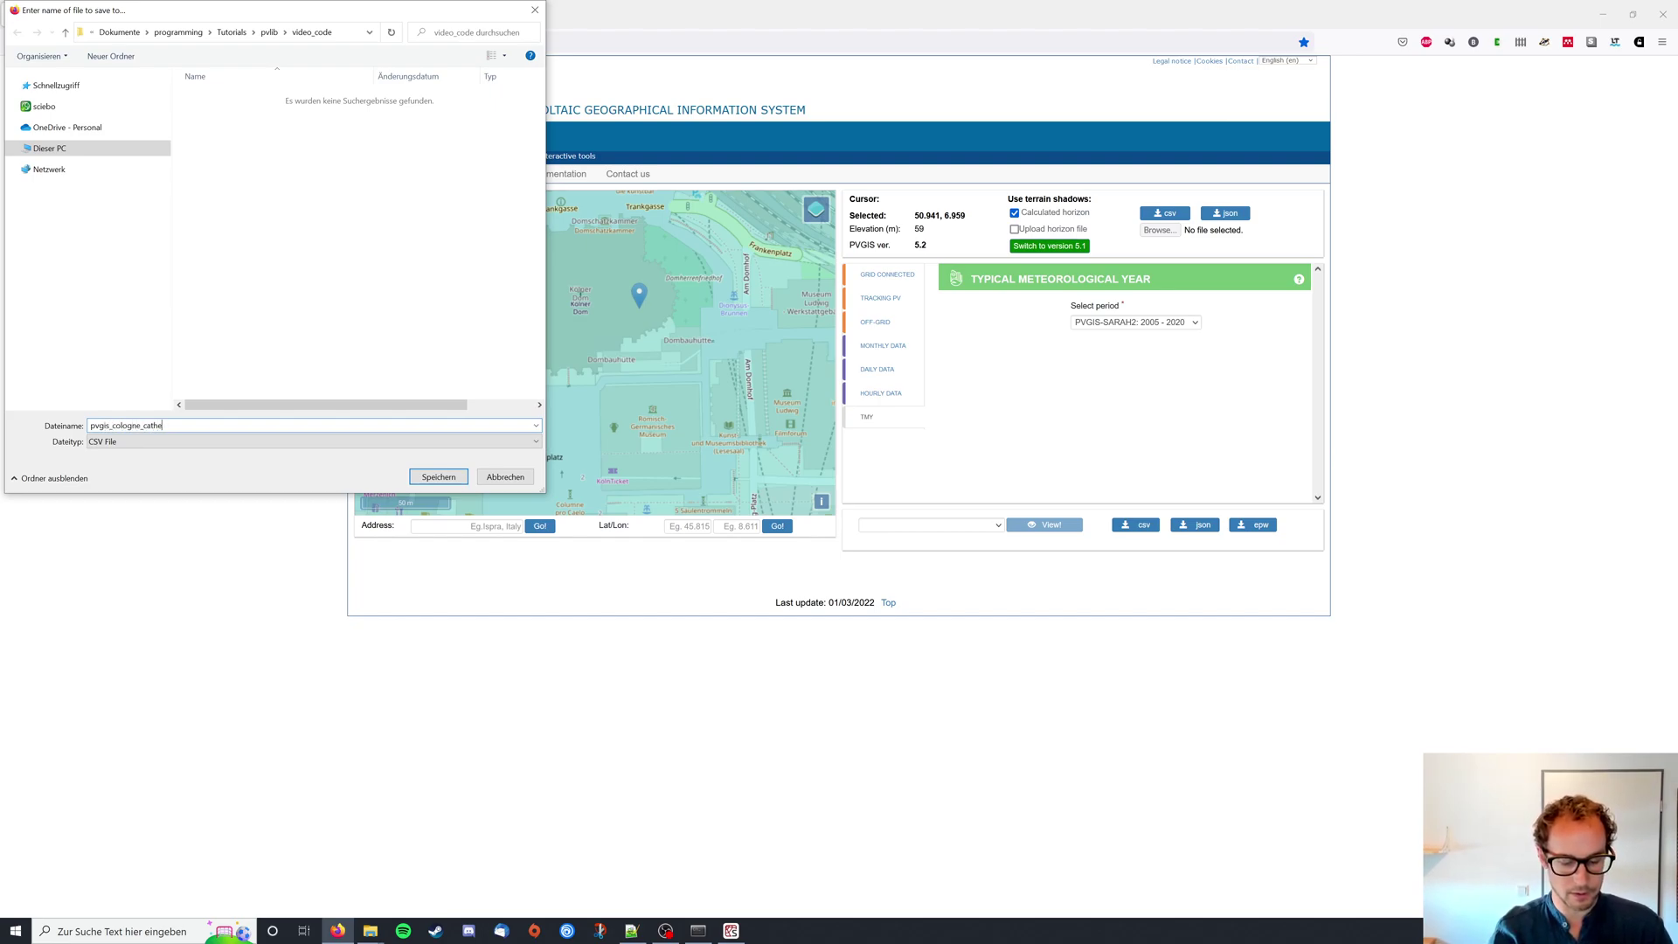
{"action": "type", "text": "dral"}
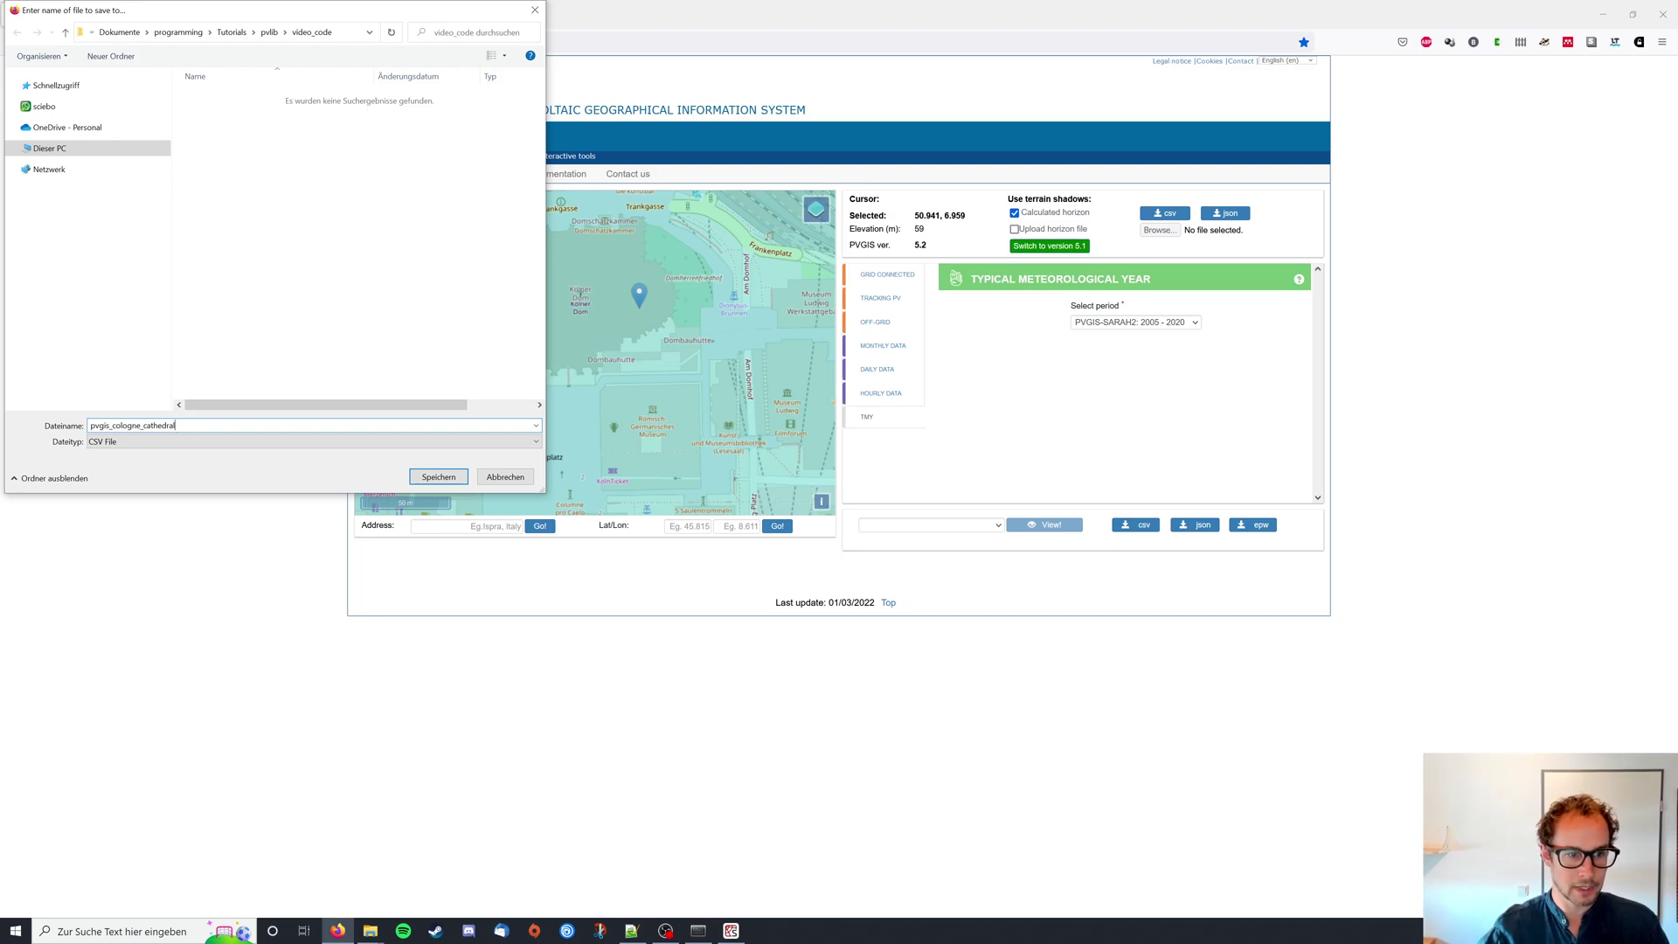
{"action": "left_click", "coordinate": [438, 476]}
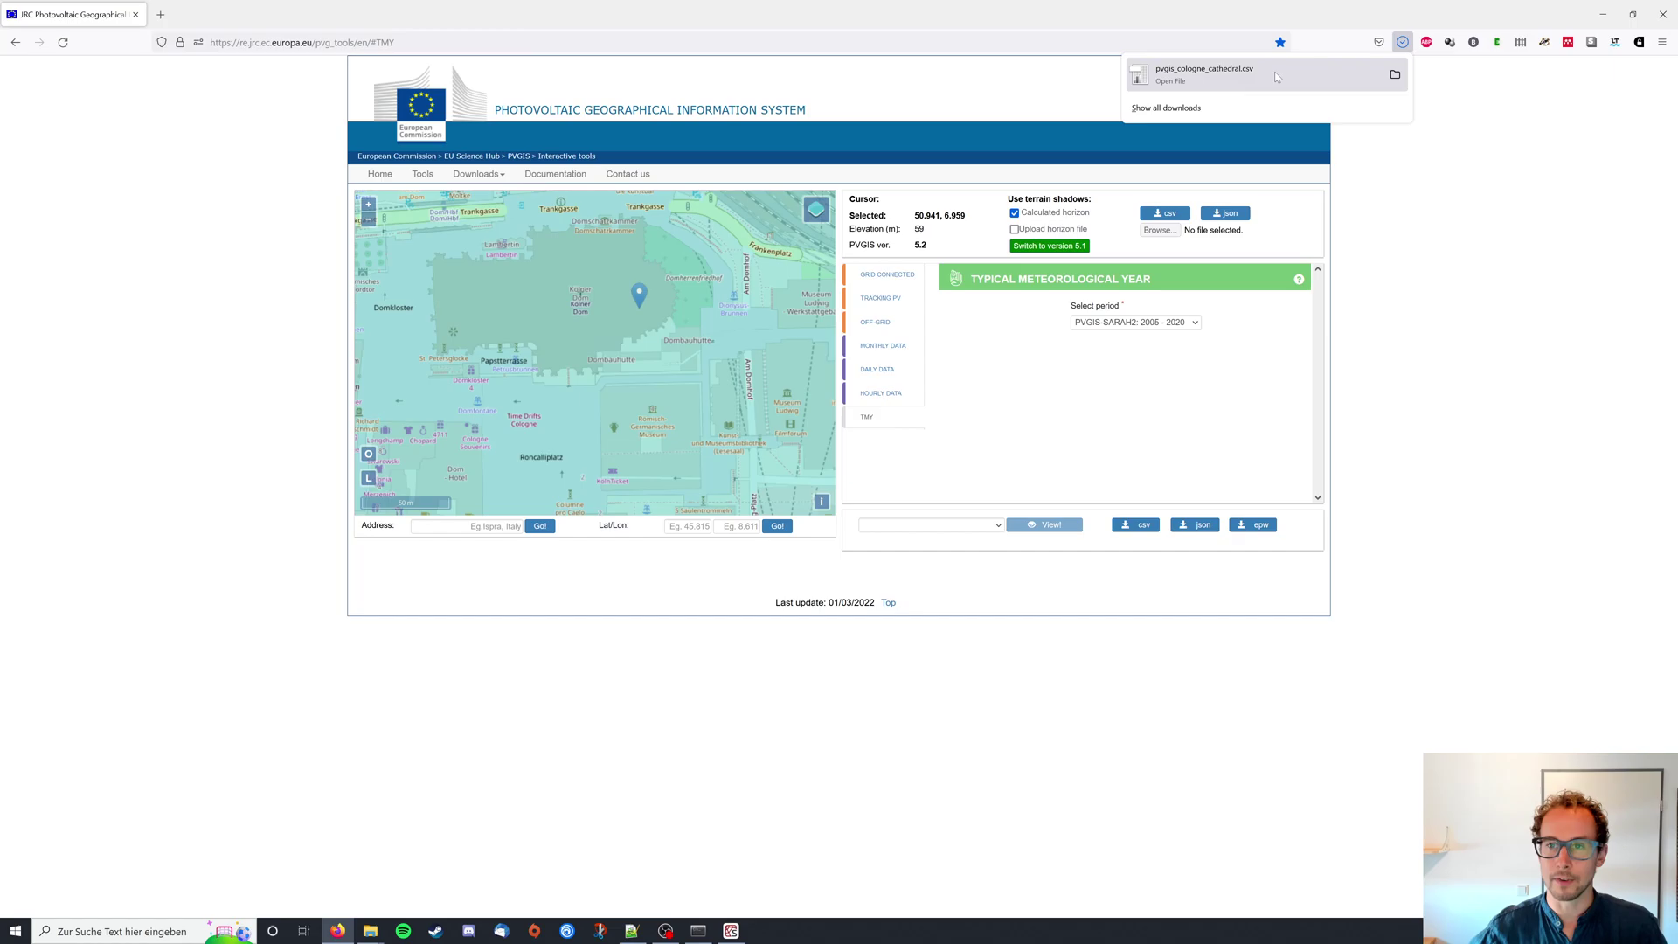
Open pvgis_cologne_cathedral.csv in OpenOffice Calc with the default text import settings.
{"action": "left_click", "coordinate": [1397, 76]}
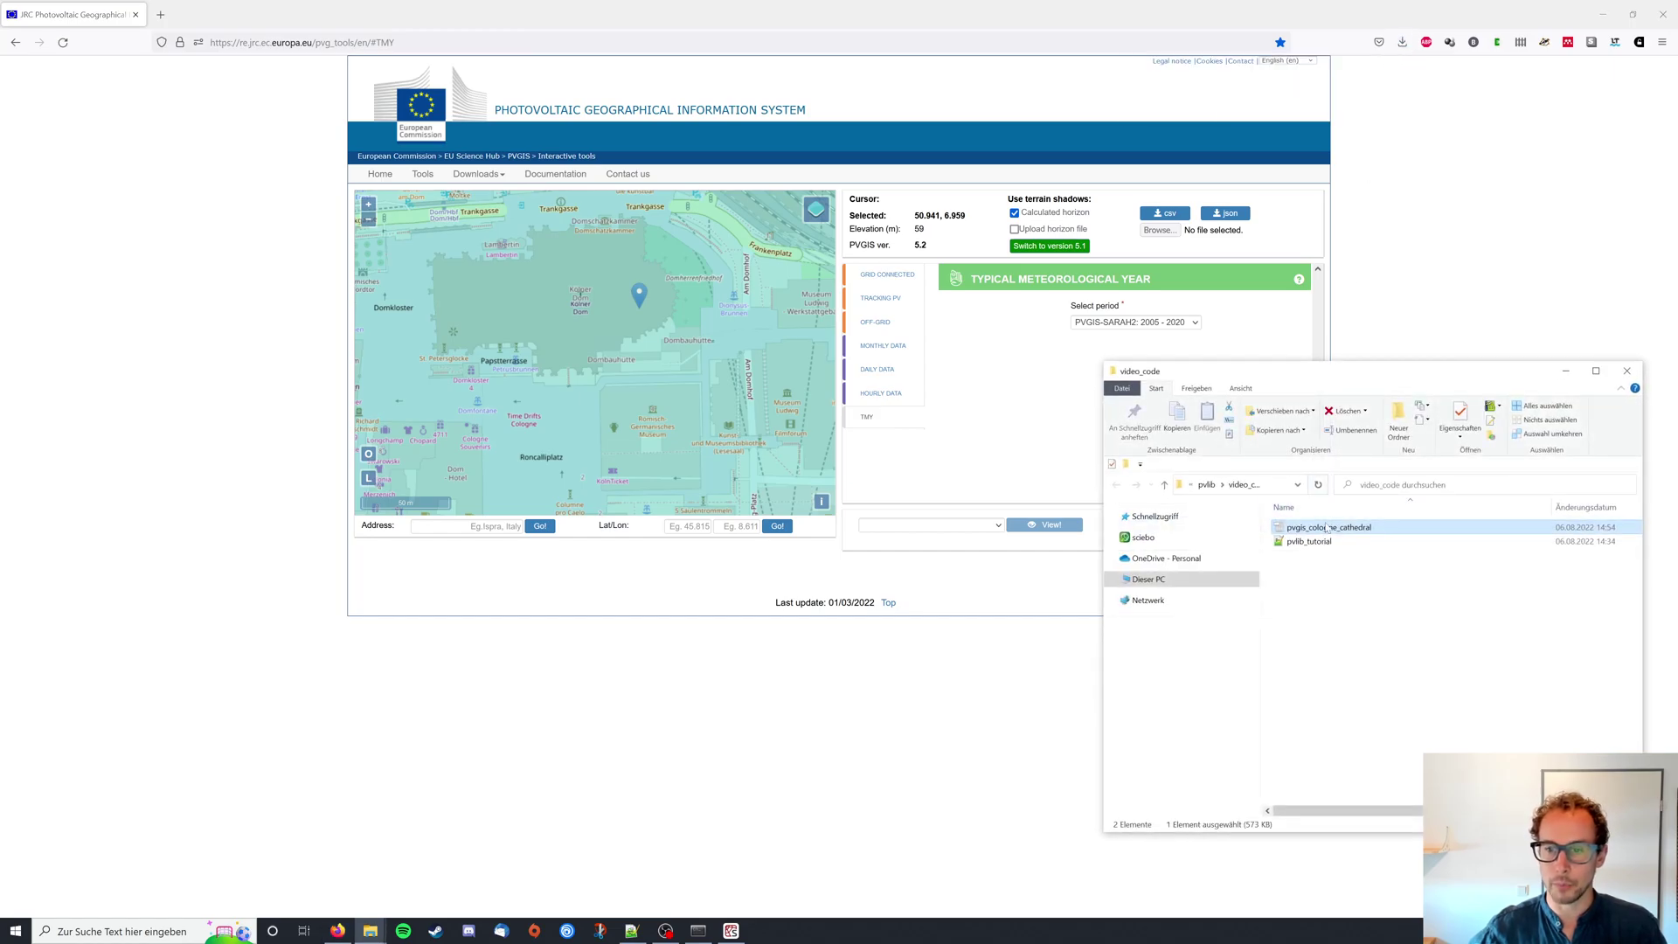
{"action": "double_click", "coordinate": [1348, 529]}
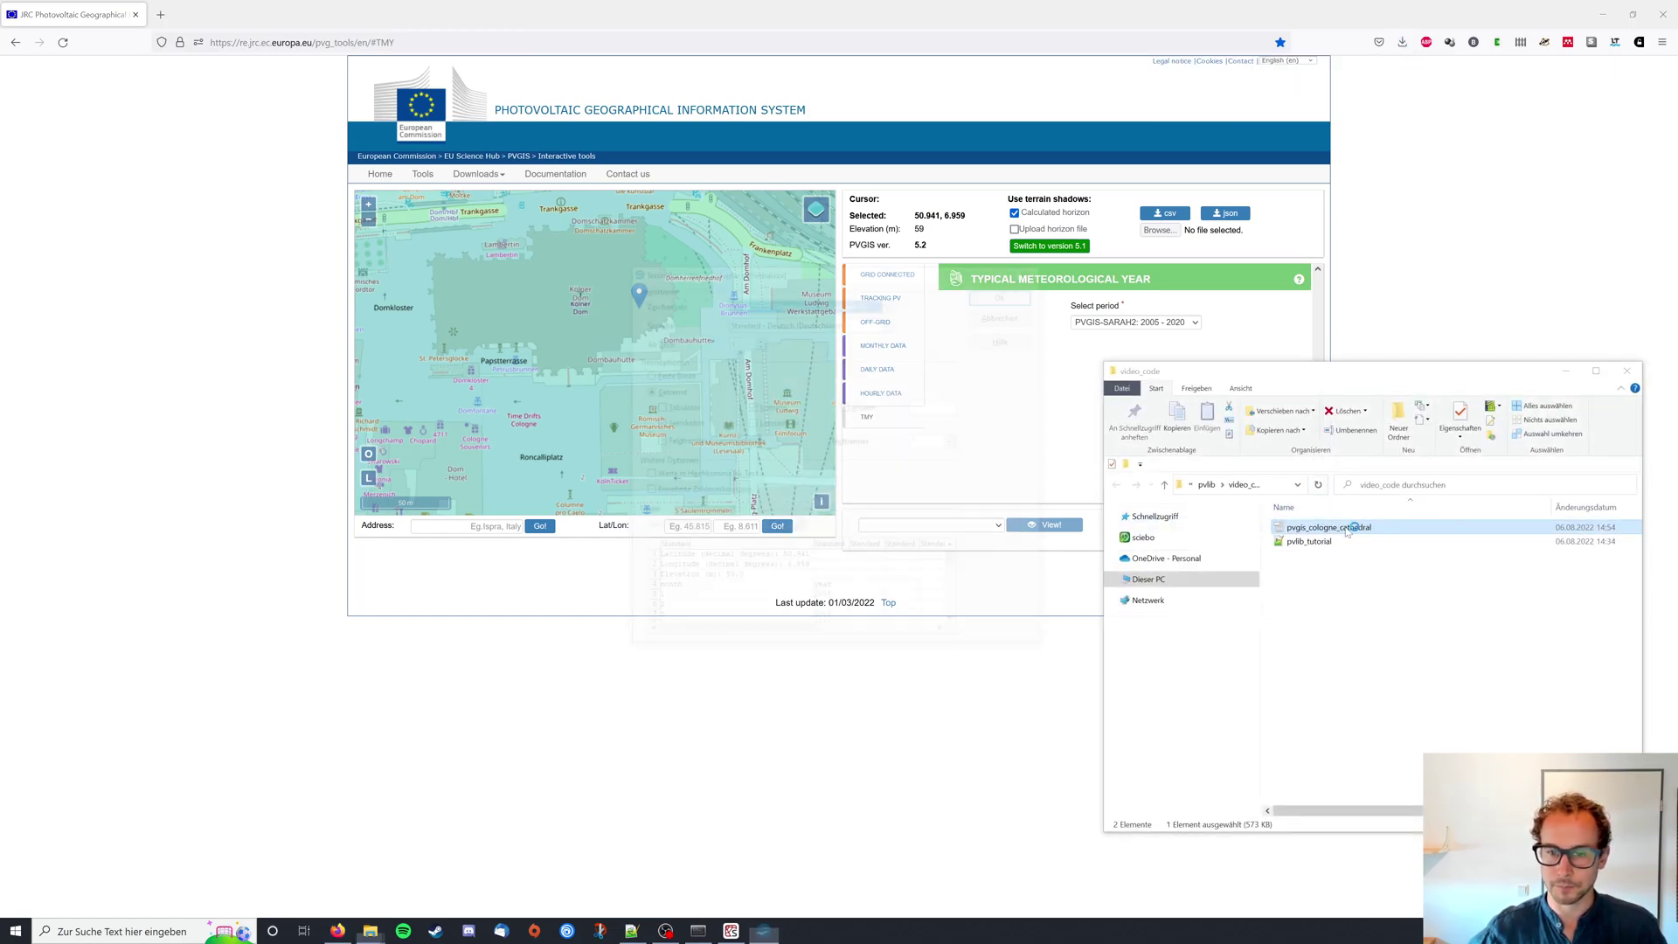
{"action": "left_click", "coordinate": [996, 295]}
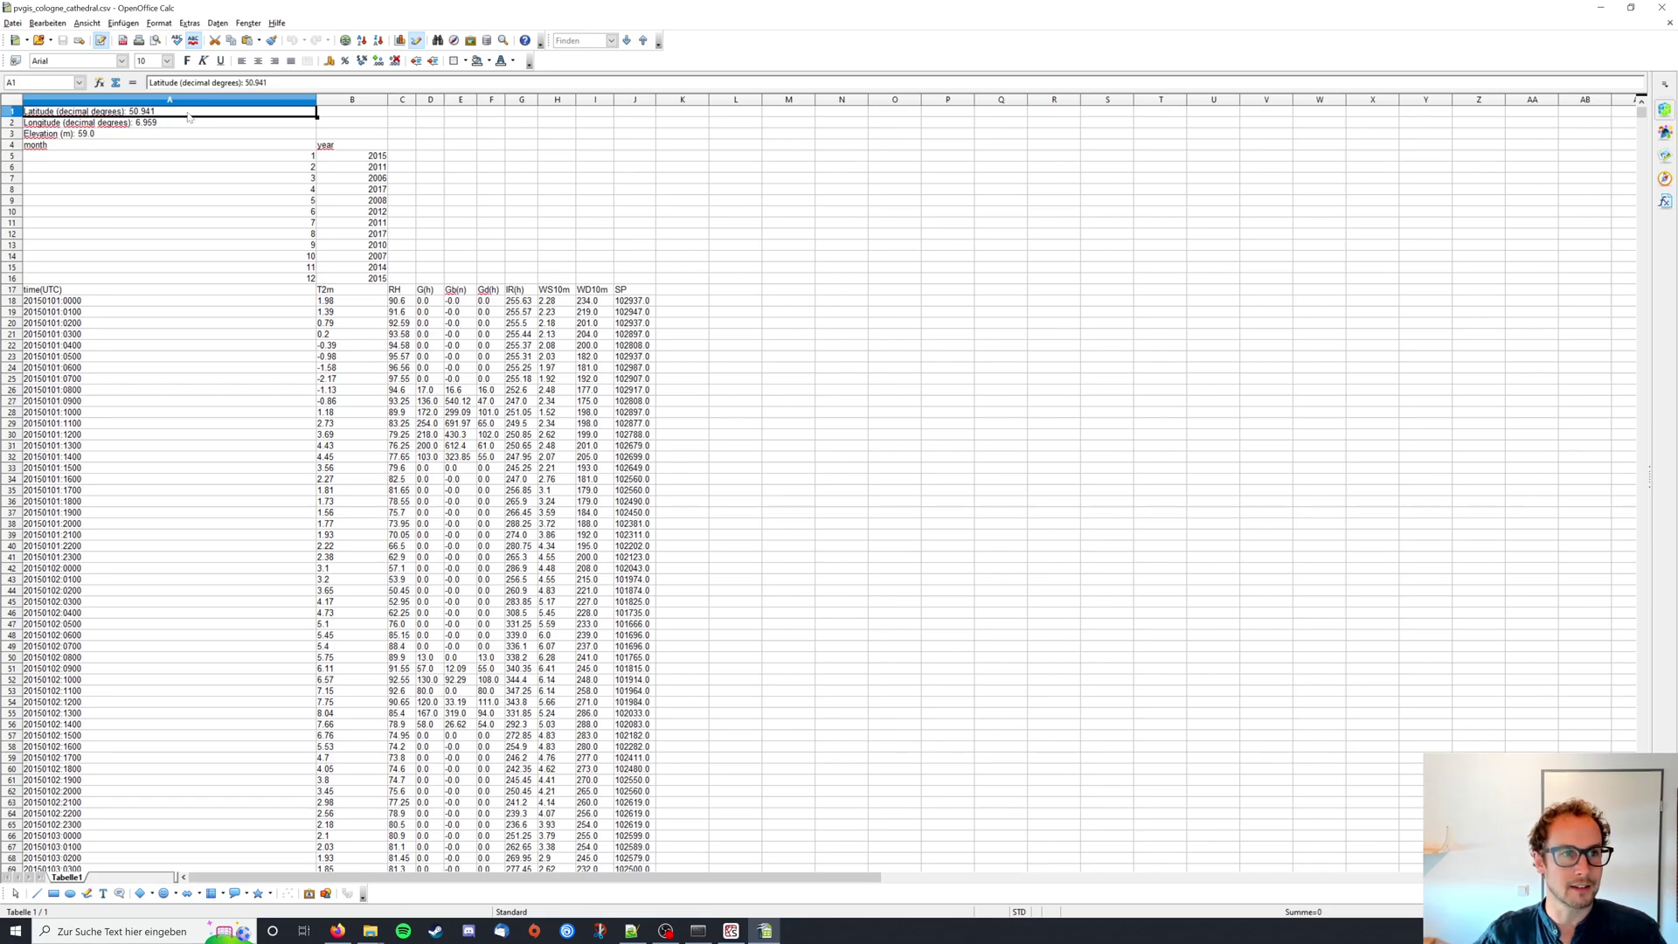
{"action": "left_click_drag", "start_coordinate": [189, 116], "coordinate": [203, 153]}
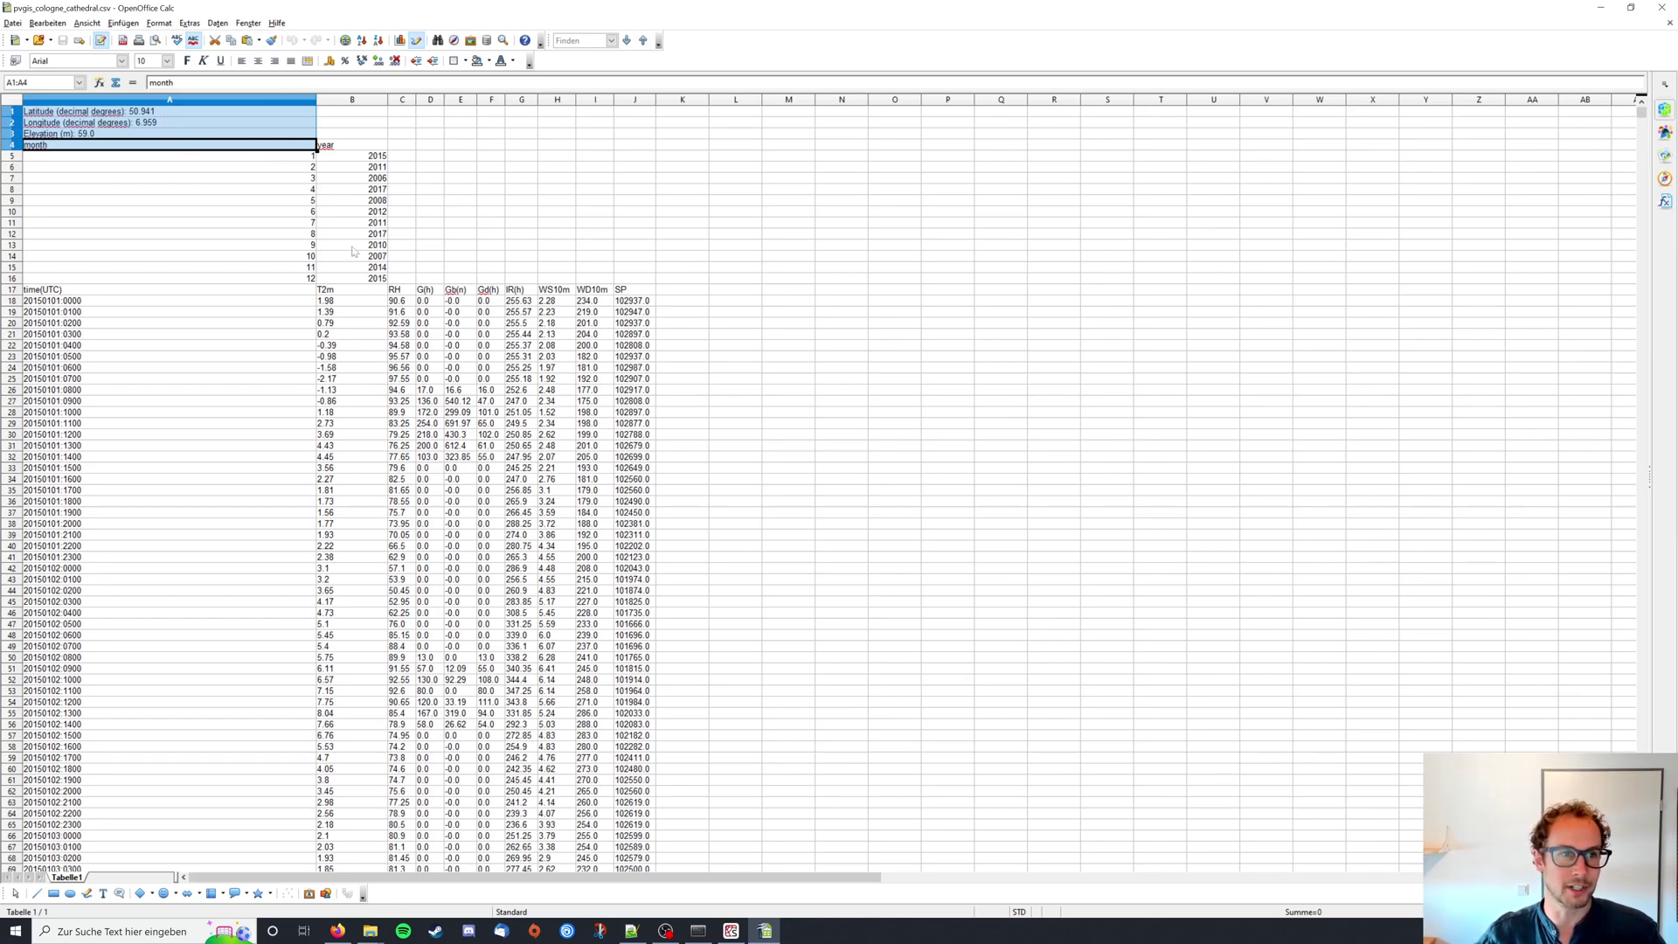
{"action": "left_click", "coordinate": [106, 137]}
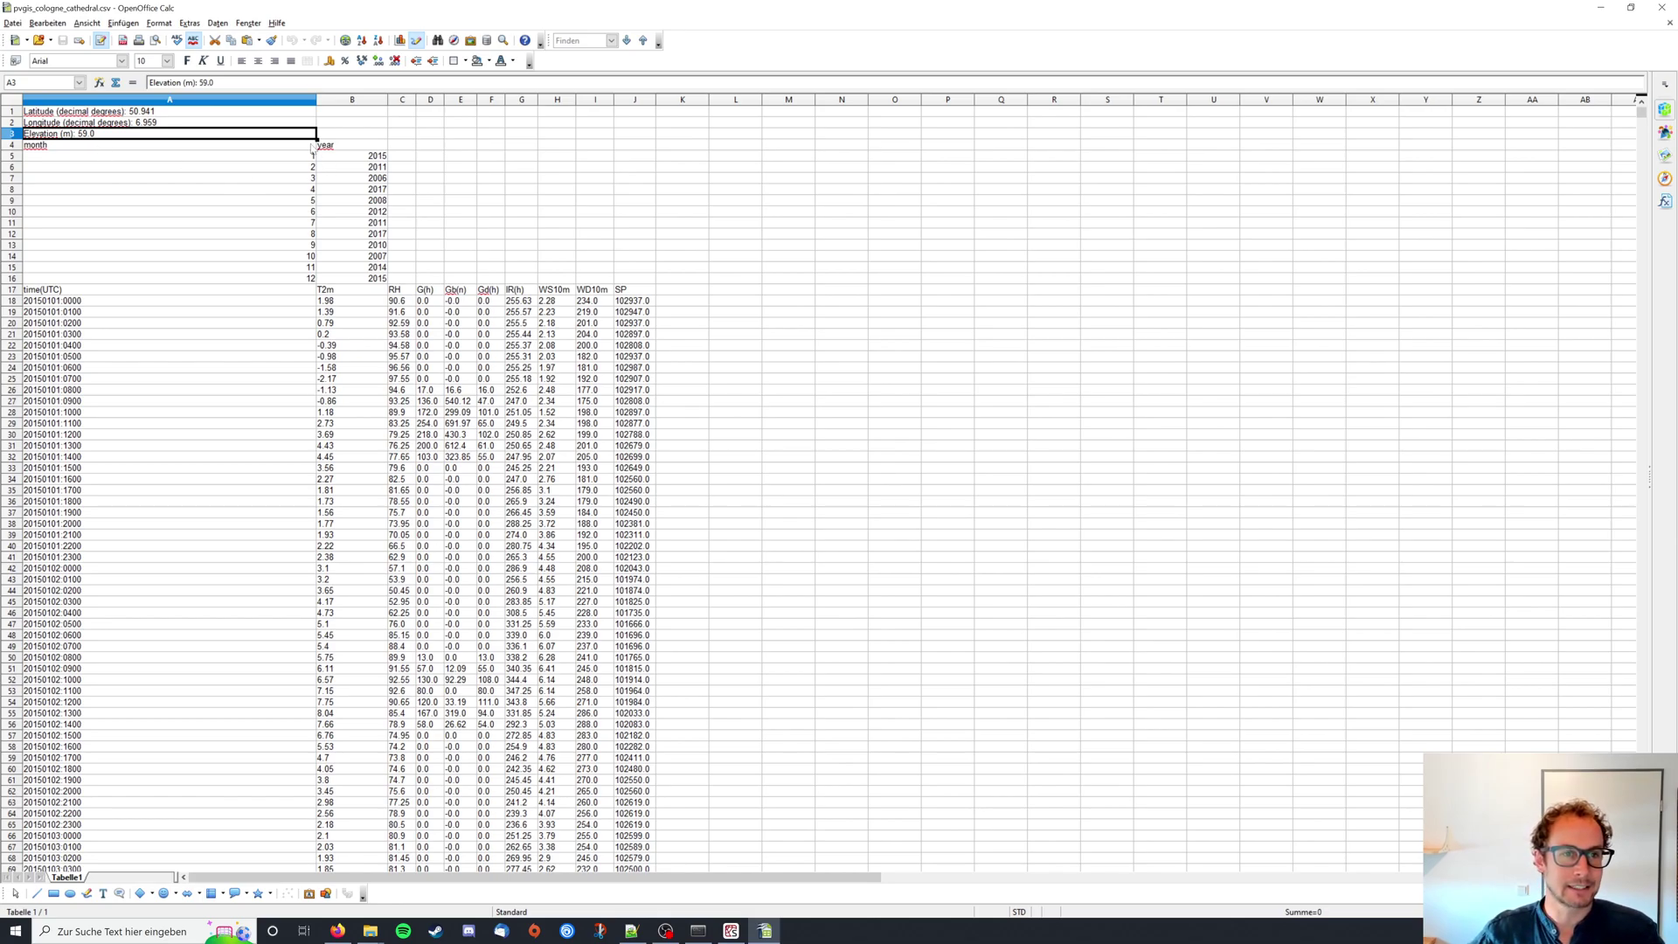
{"action": "left_click_drag", "start_coordinate": [295, 157], "coordinate": [371, 276]}
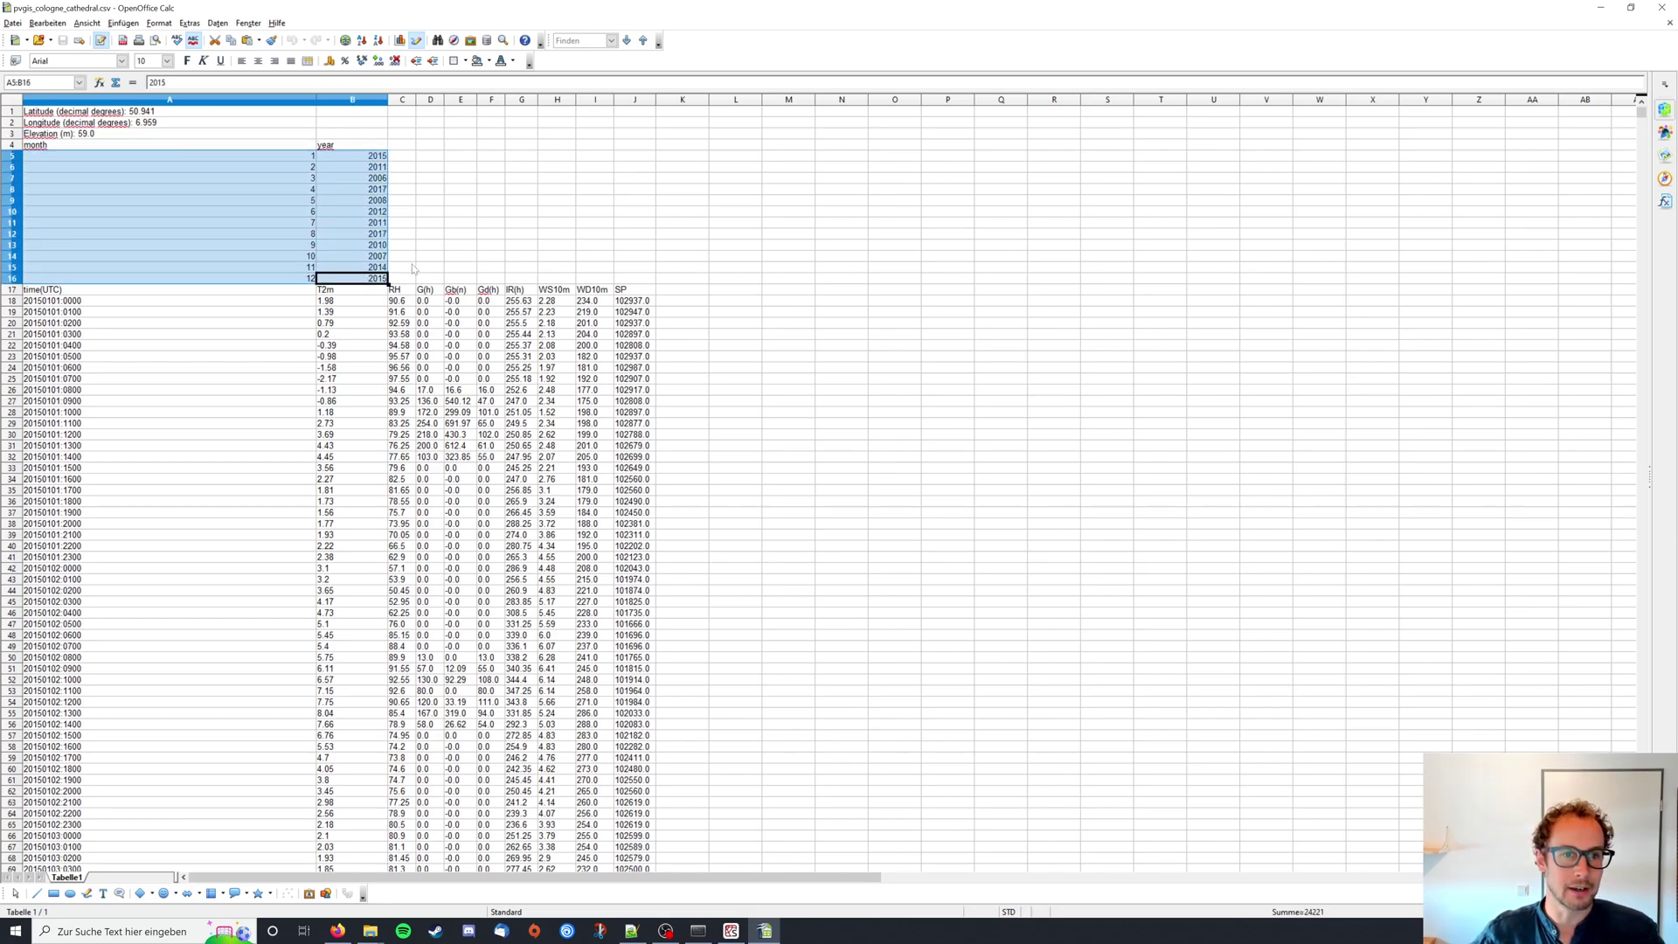
{"action": "left_click", "coordinate": [414, 267]}
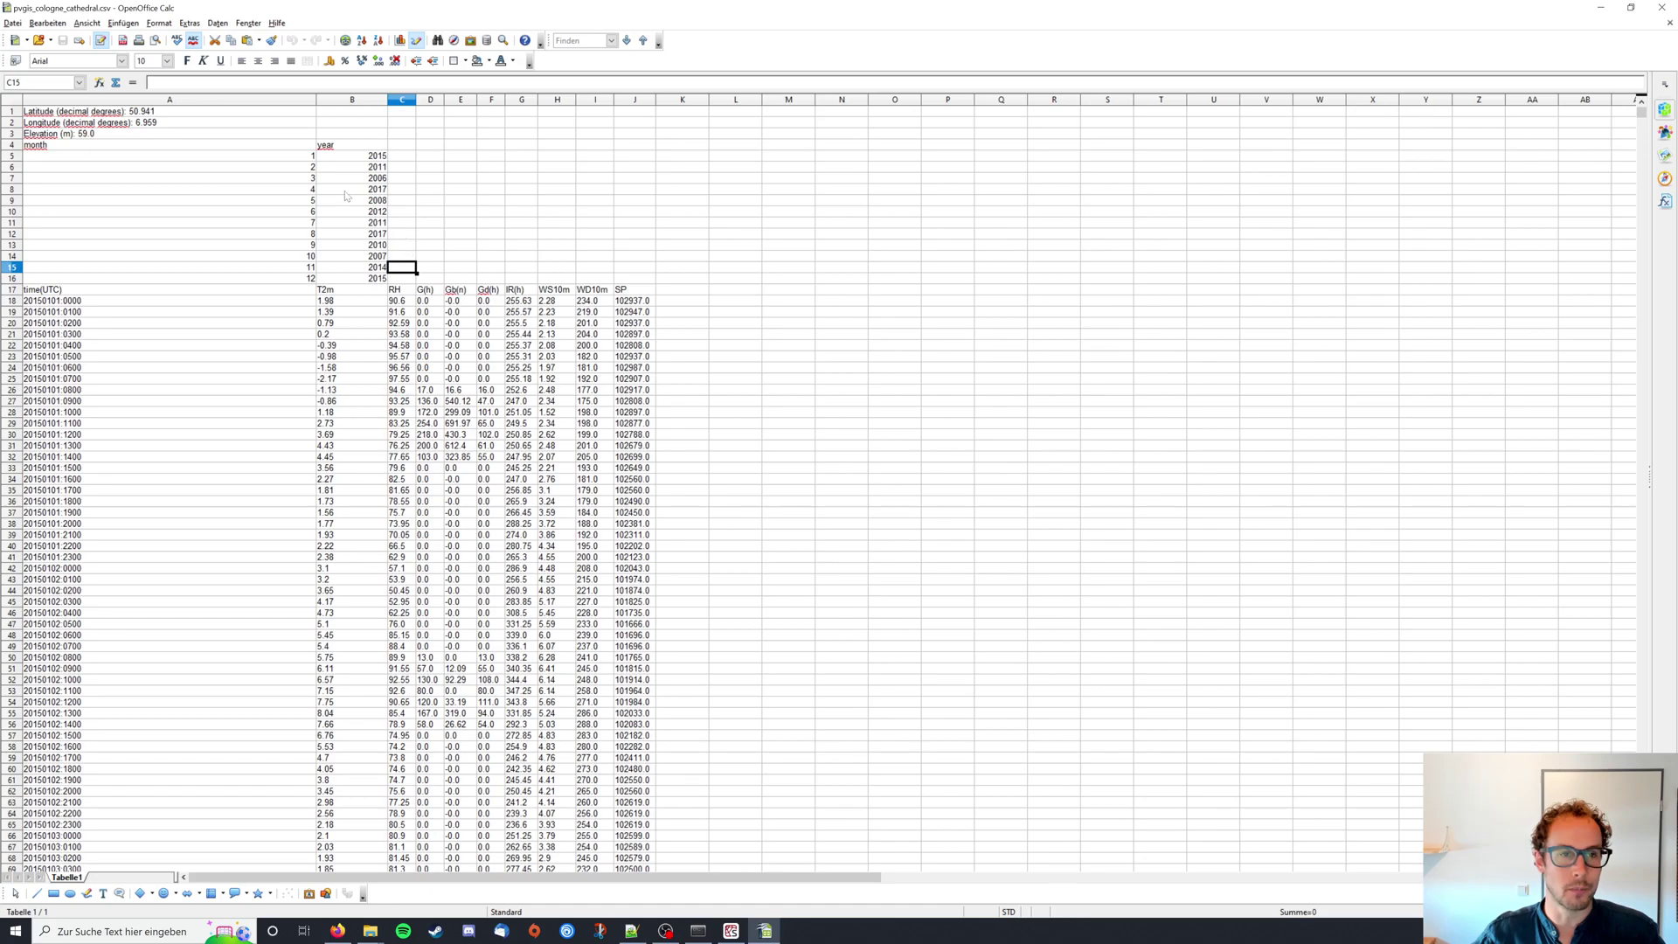
{"action": "left_click", "coordinate": [323, 160]}
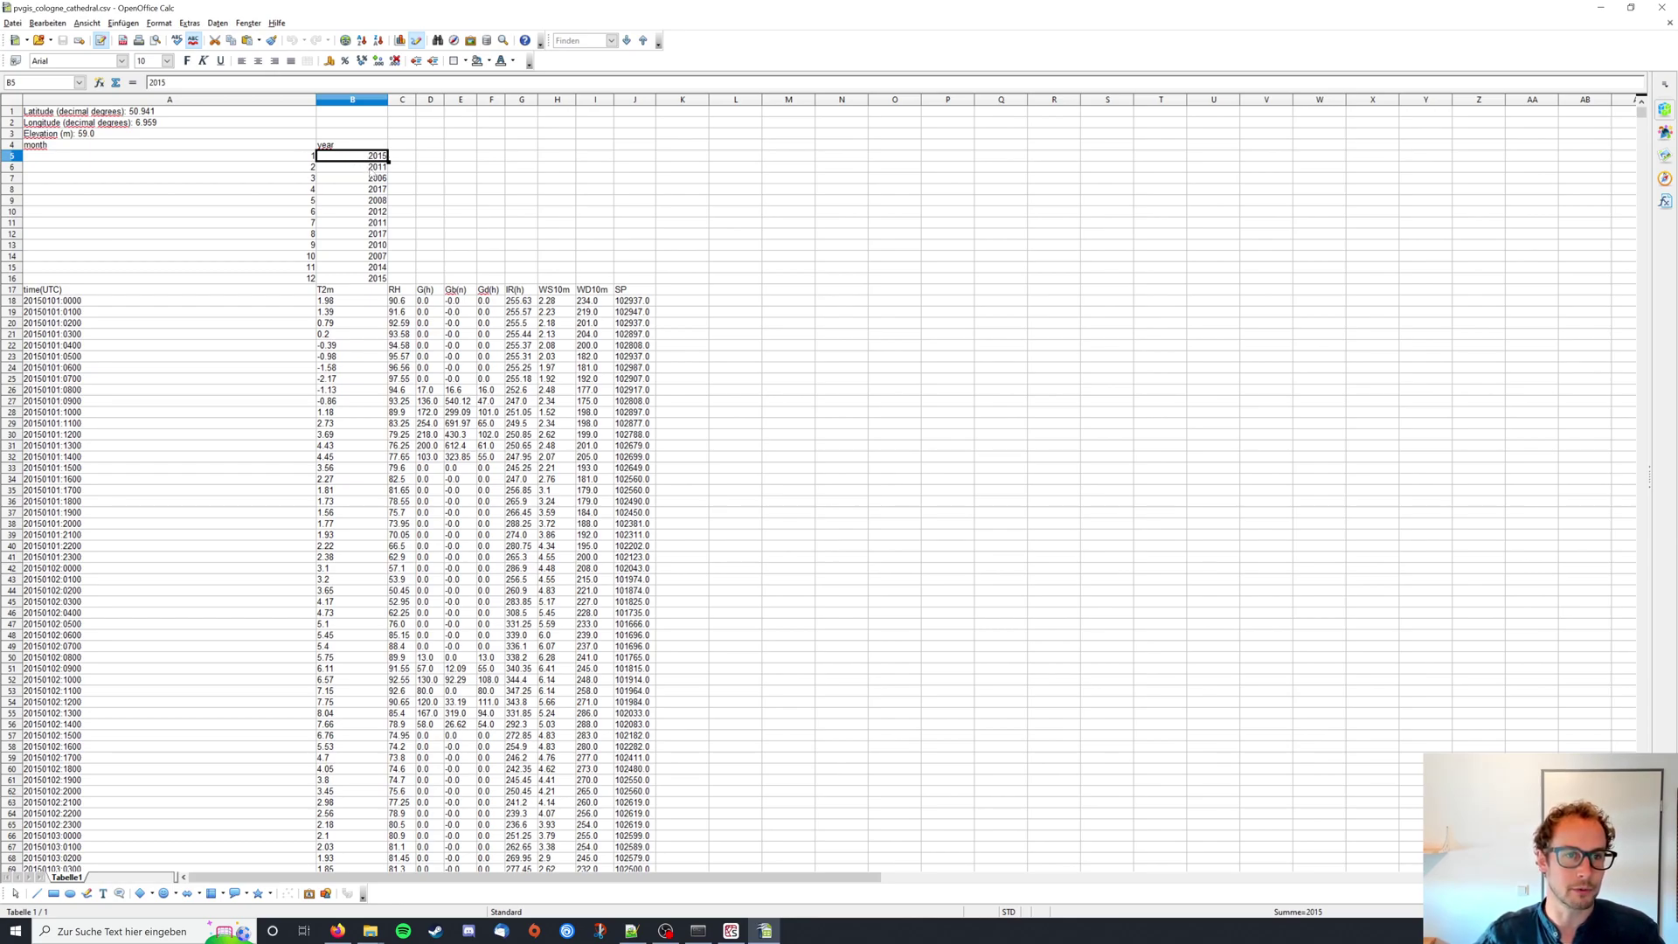
{"action": "left_click", "coordinate": [432, 180]}
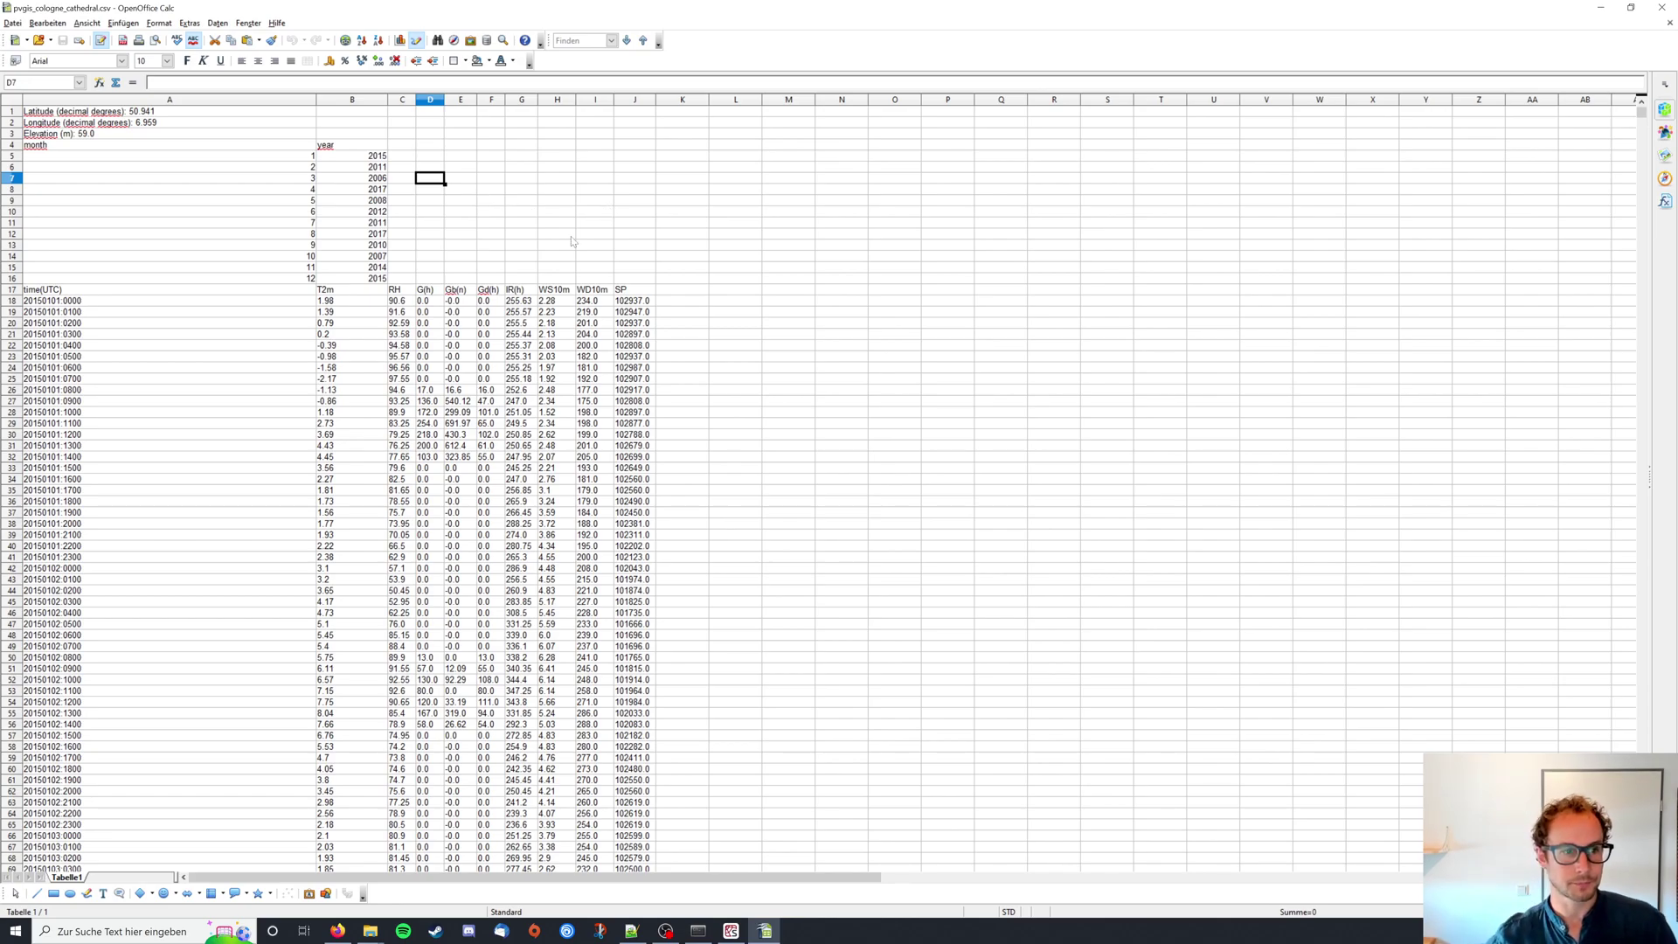
{"action": "left_click", "coordinate": [81, 292]}
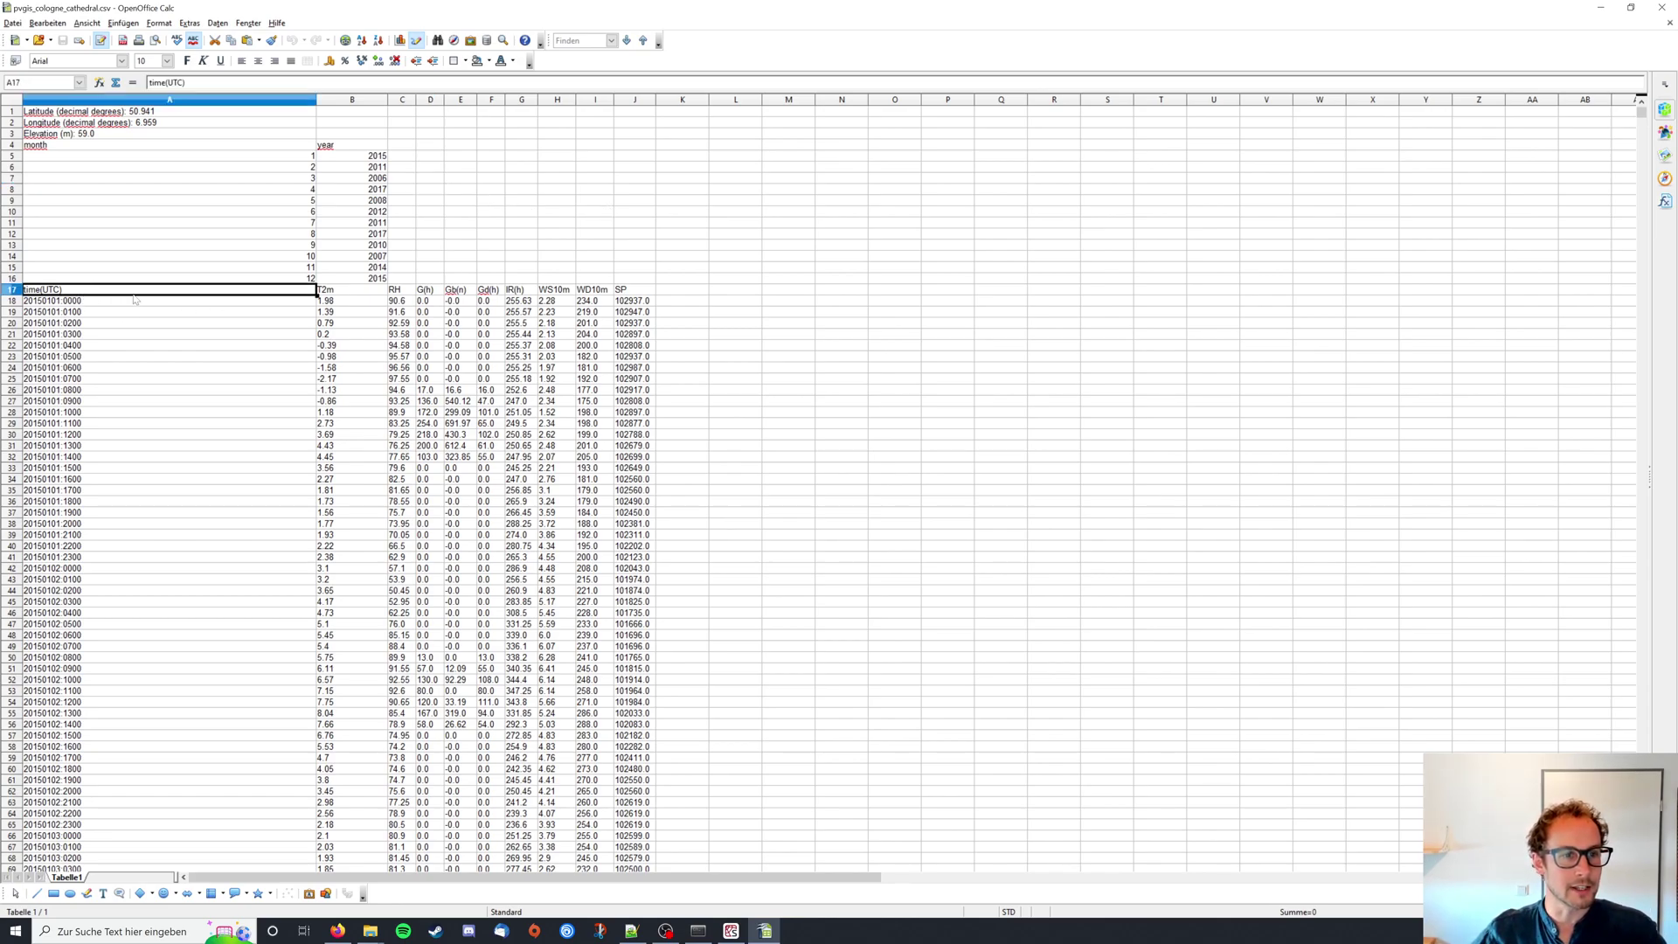
{"action": "left_click_drag", "start_coordinate": [349, 293], "coordinate": [617, 292]}
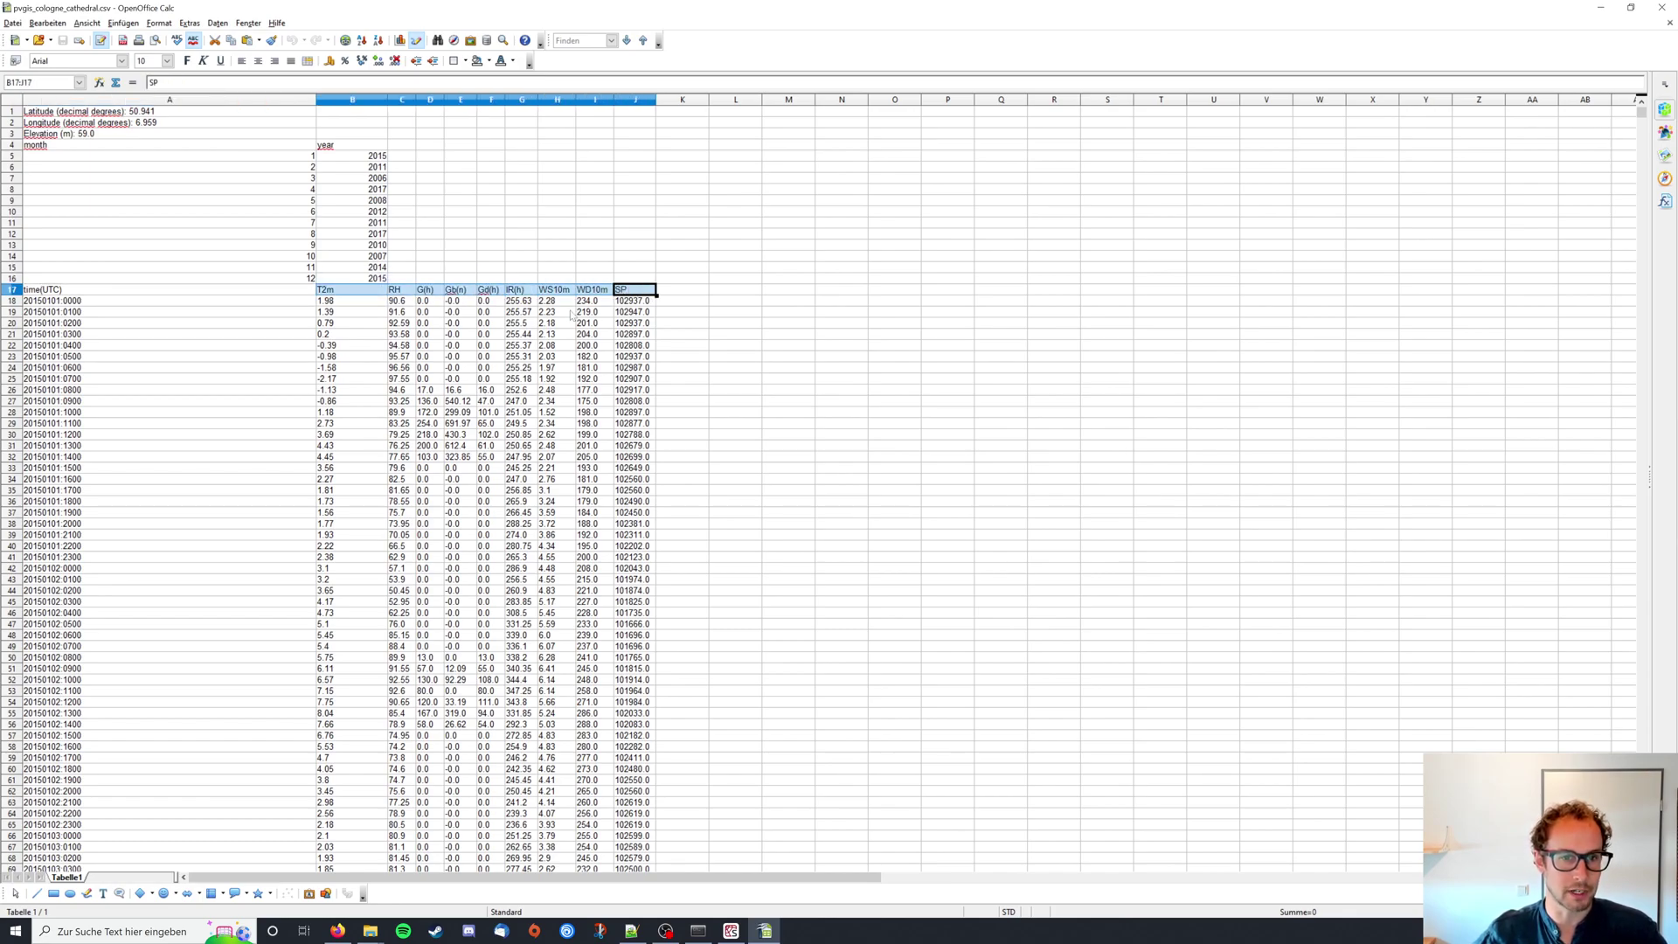
{"action": "left_click", "coordinate": [206, 302]}
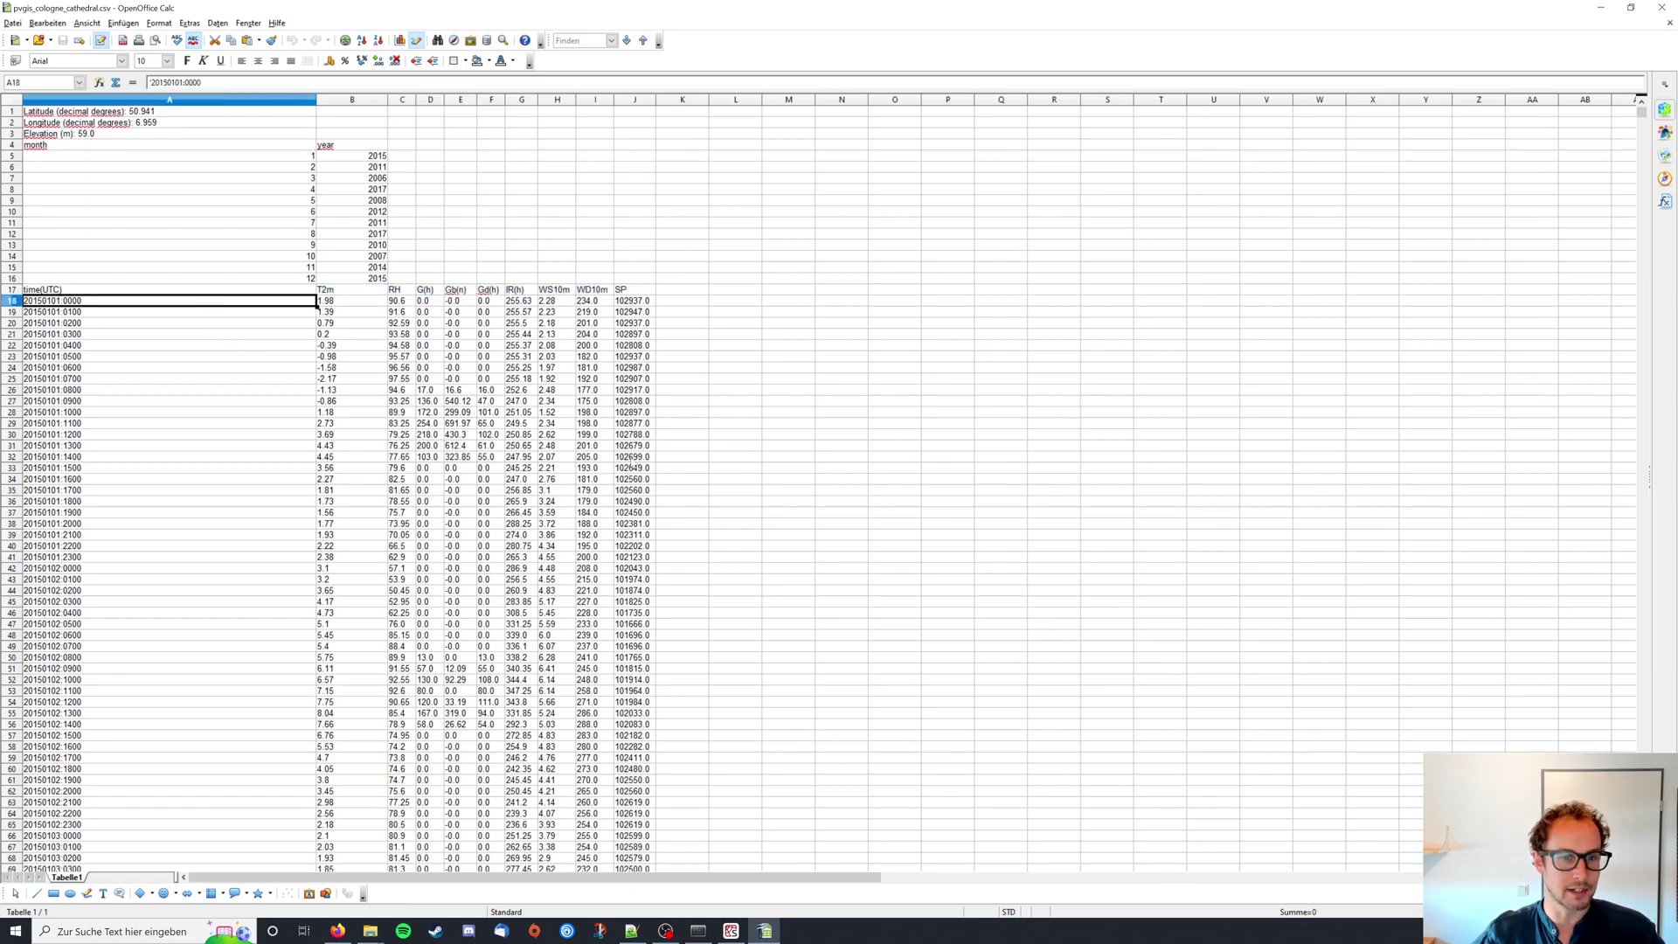
Select the January source-year row, then scroll the hourly data down to around row 6700.
{"action": "mouse_move", "coordinate": [299, 158]}
{"action": "left_mouse_down"}
{"action": "mouse_move", "coordinate": [347, 160]}
{"action": "mouse_move", "coordinate": [311, 176]}
{"action": "left_mouse_up"}
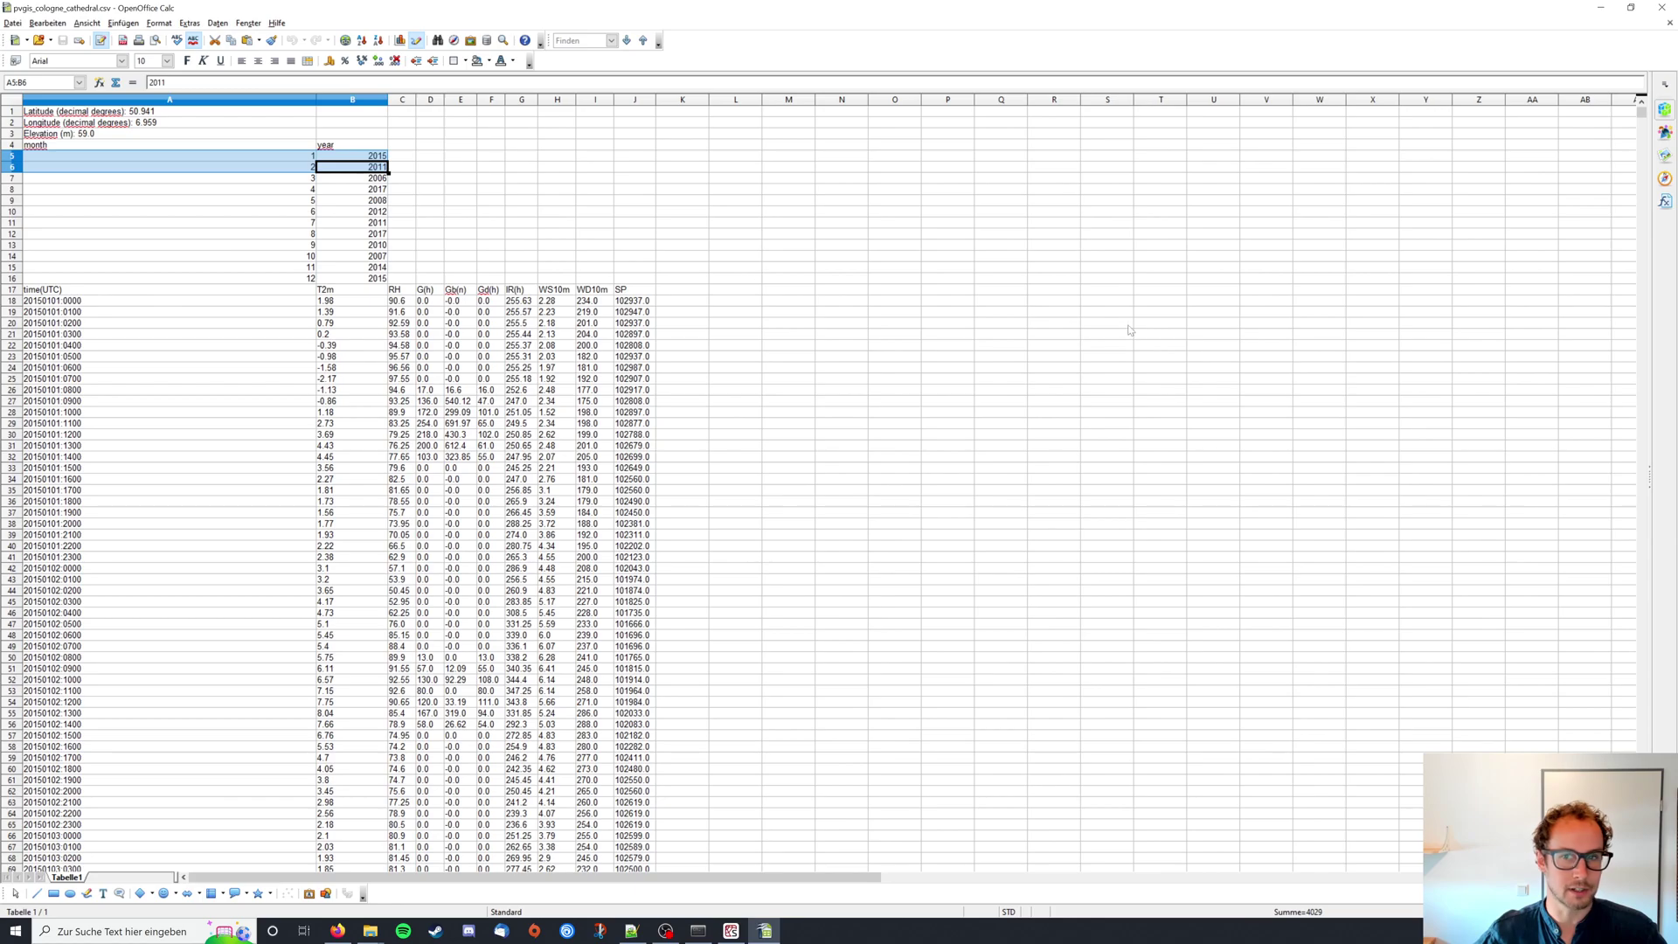
{"action": "left_click_drag", "start_coordinate": [1642, 112], "coordinate": [1600, 356]}
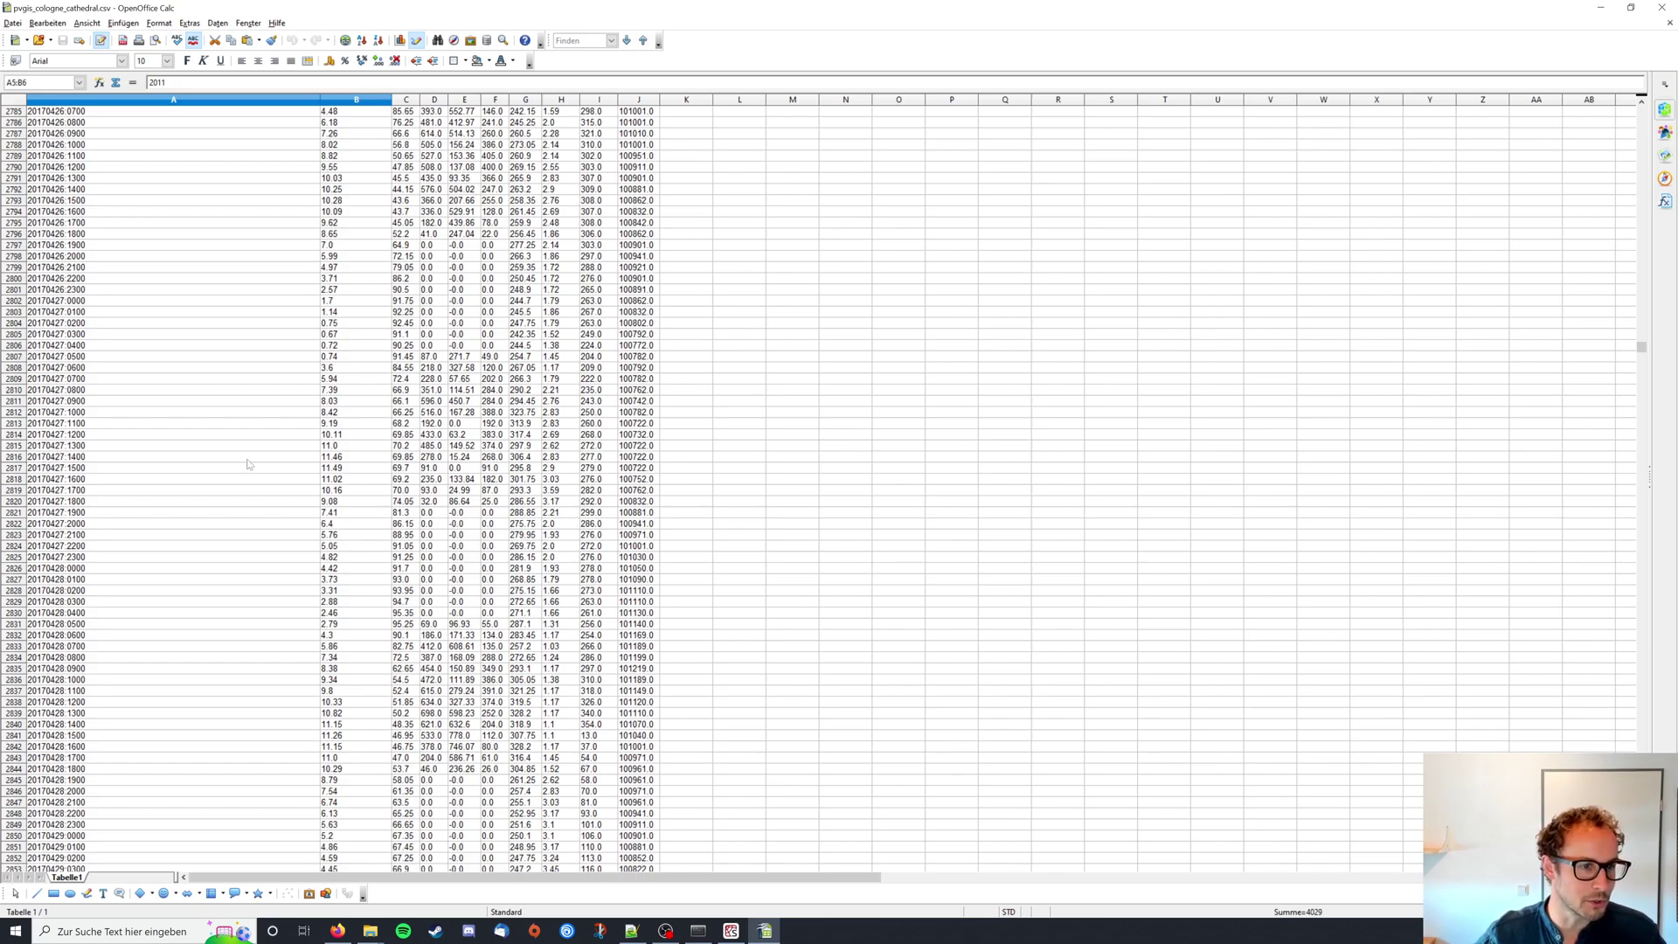
{"action": "scroll", "coordinate": [344, 491], "scroll_direction": "down", "scroll_amount": 3}
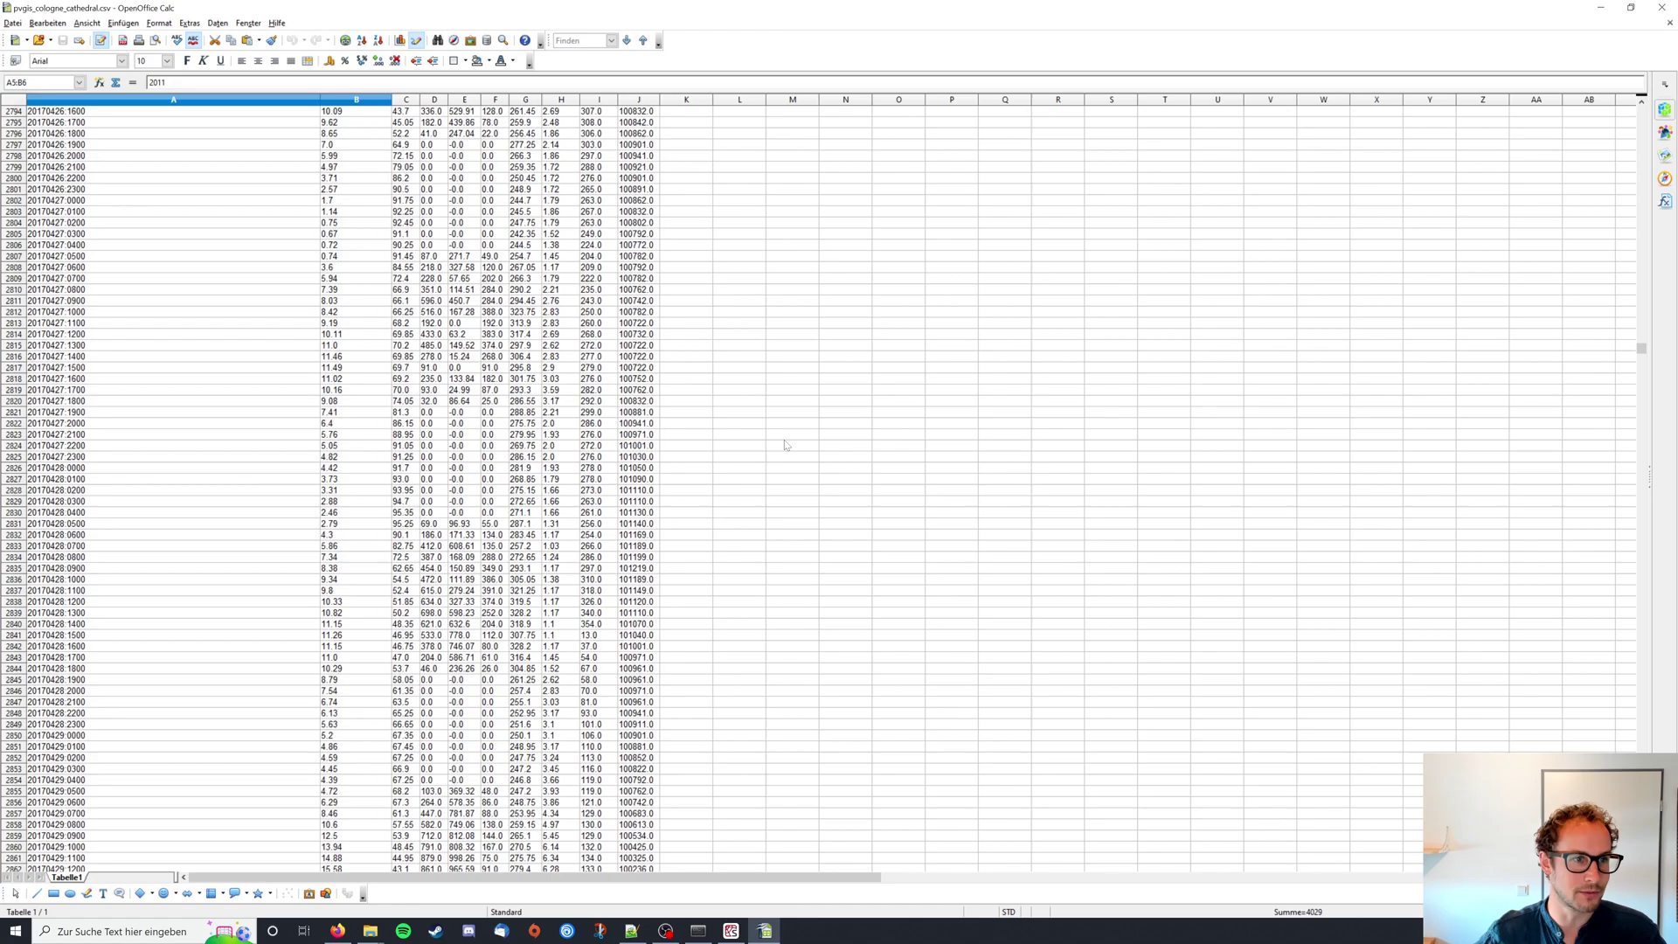
{"action": "scroll", "coordinate": [870, 483], "scroll_direction": "down", "scroll_amount": 4}
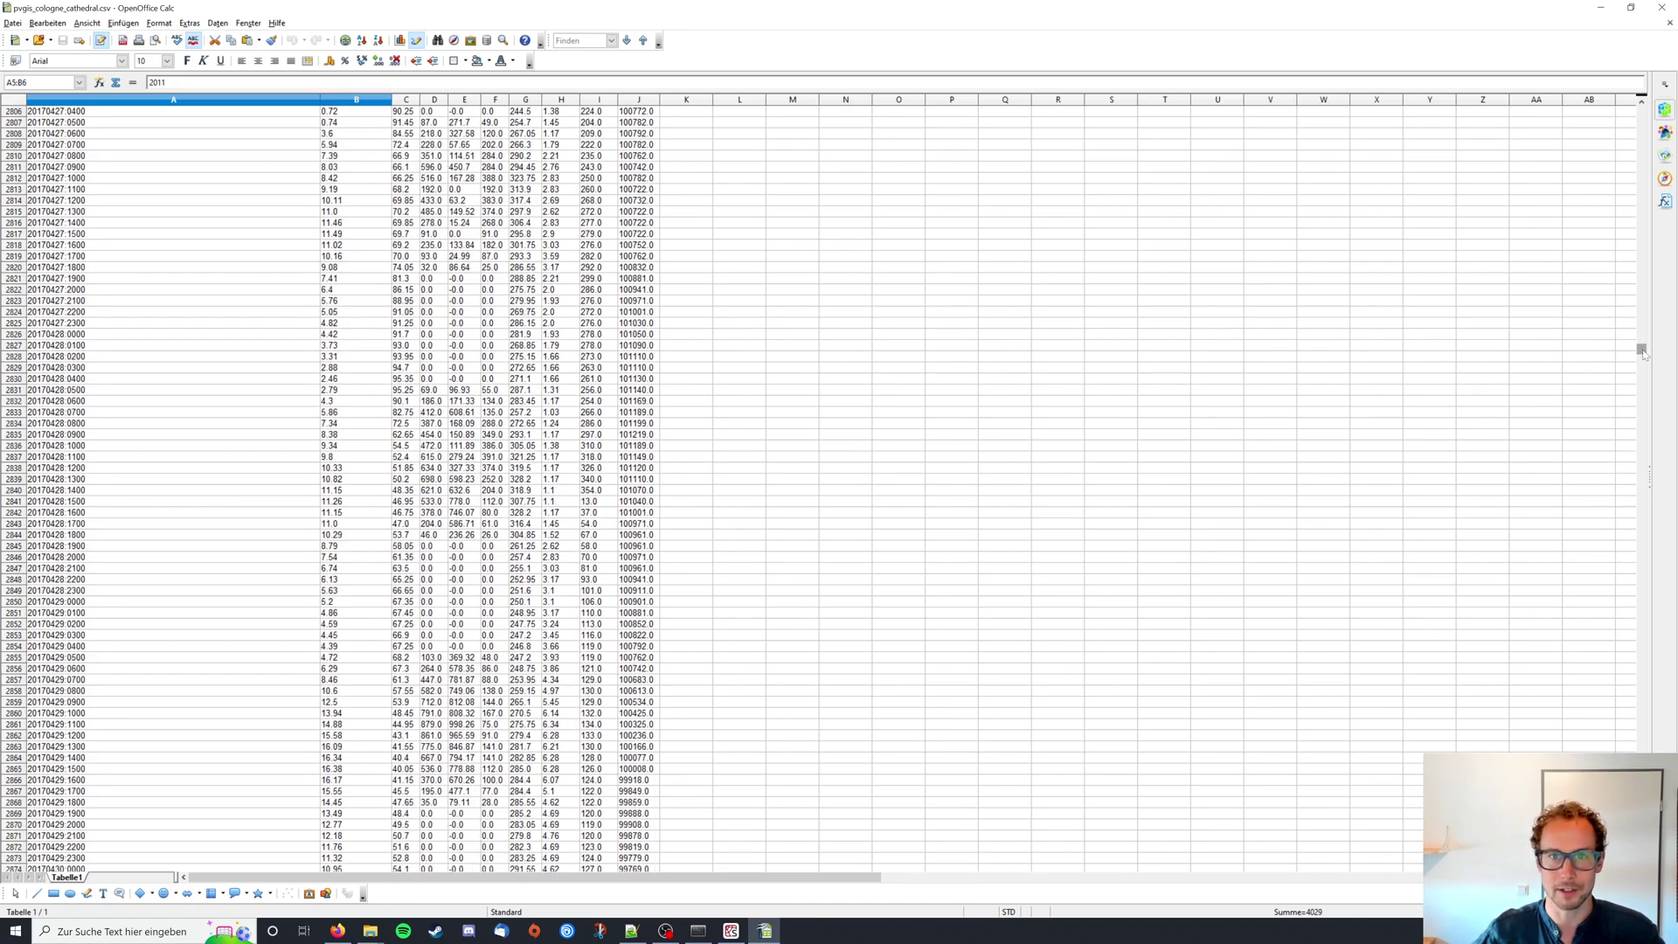
{"action": "left_click_drag", "start_coordinate": [1642, 353], "coordinate": [1640, 860]}
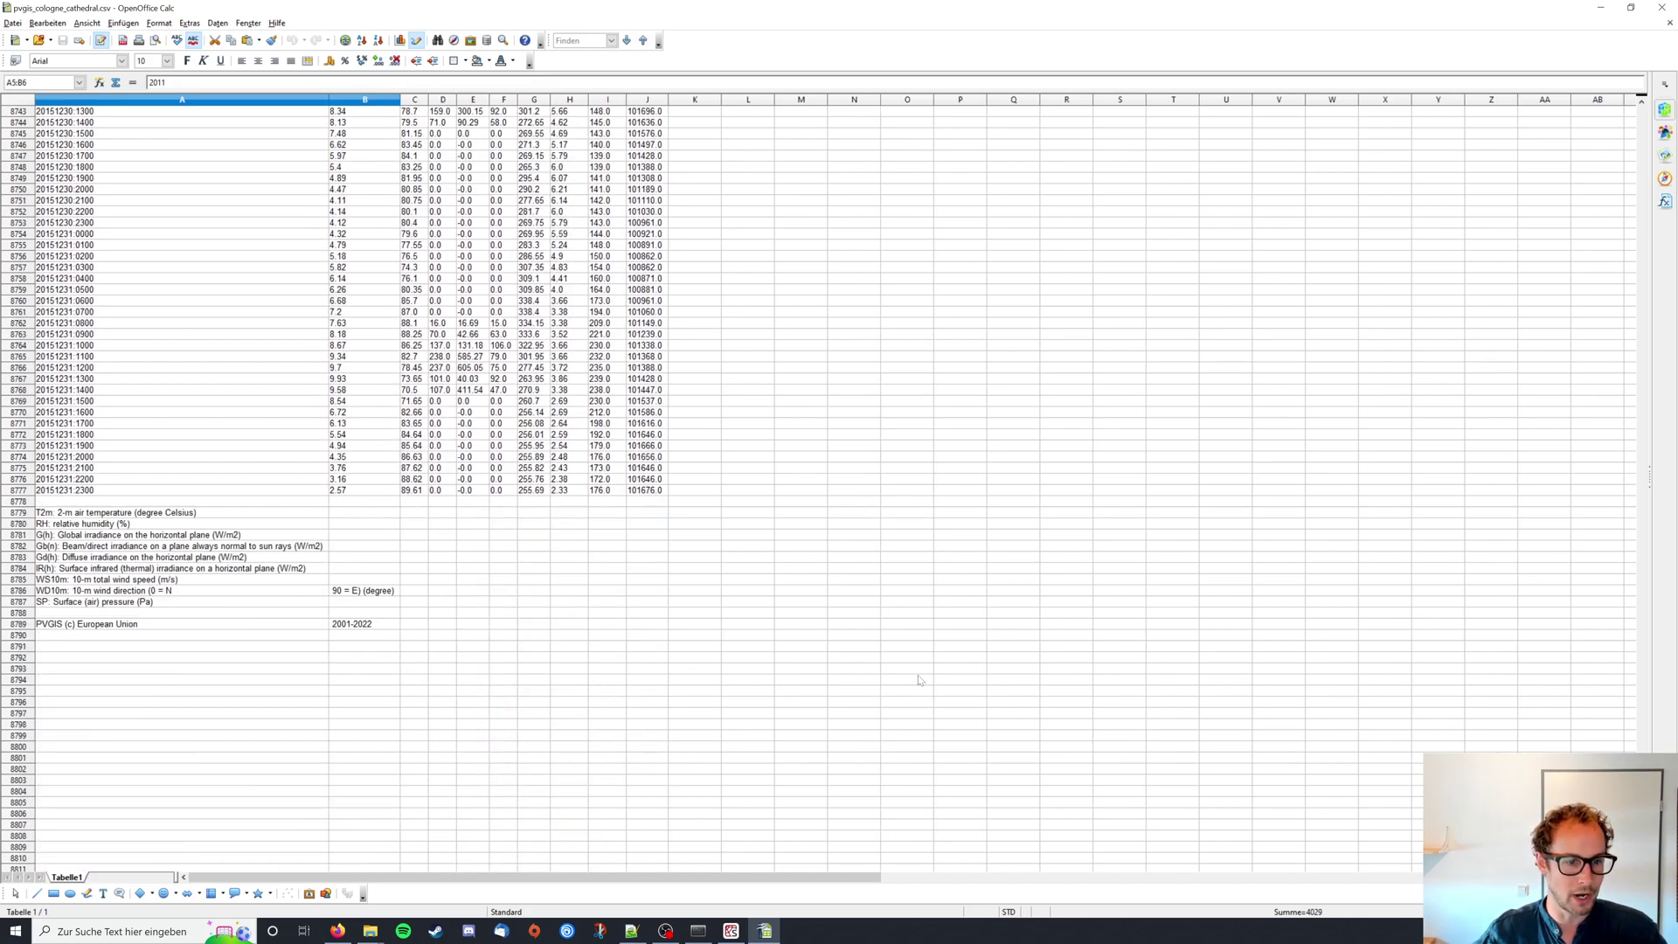
Inspect the legend lines for SP, G(h), Gb(n), Gd(h), WS10m and T2m, then return to row 1.
{"action": "left_click", "coordinate": [90, 603]}
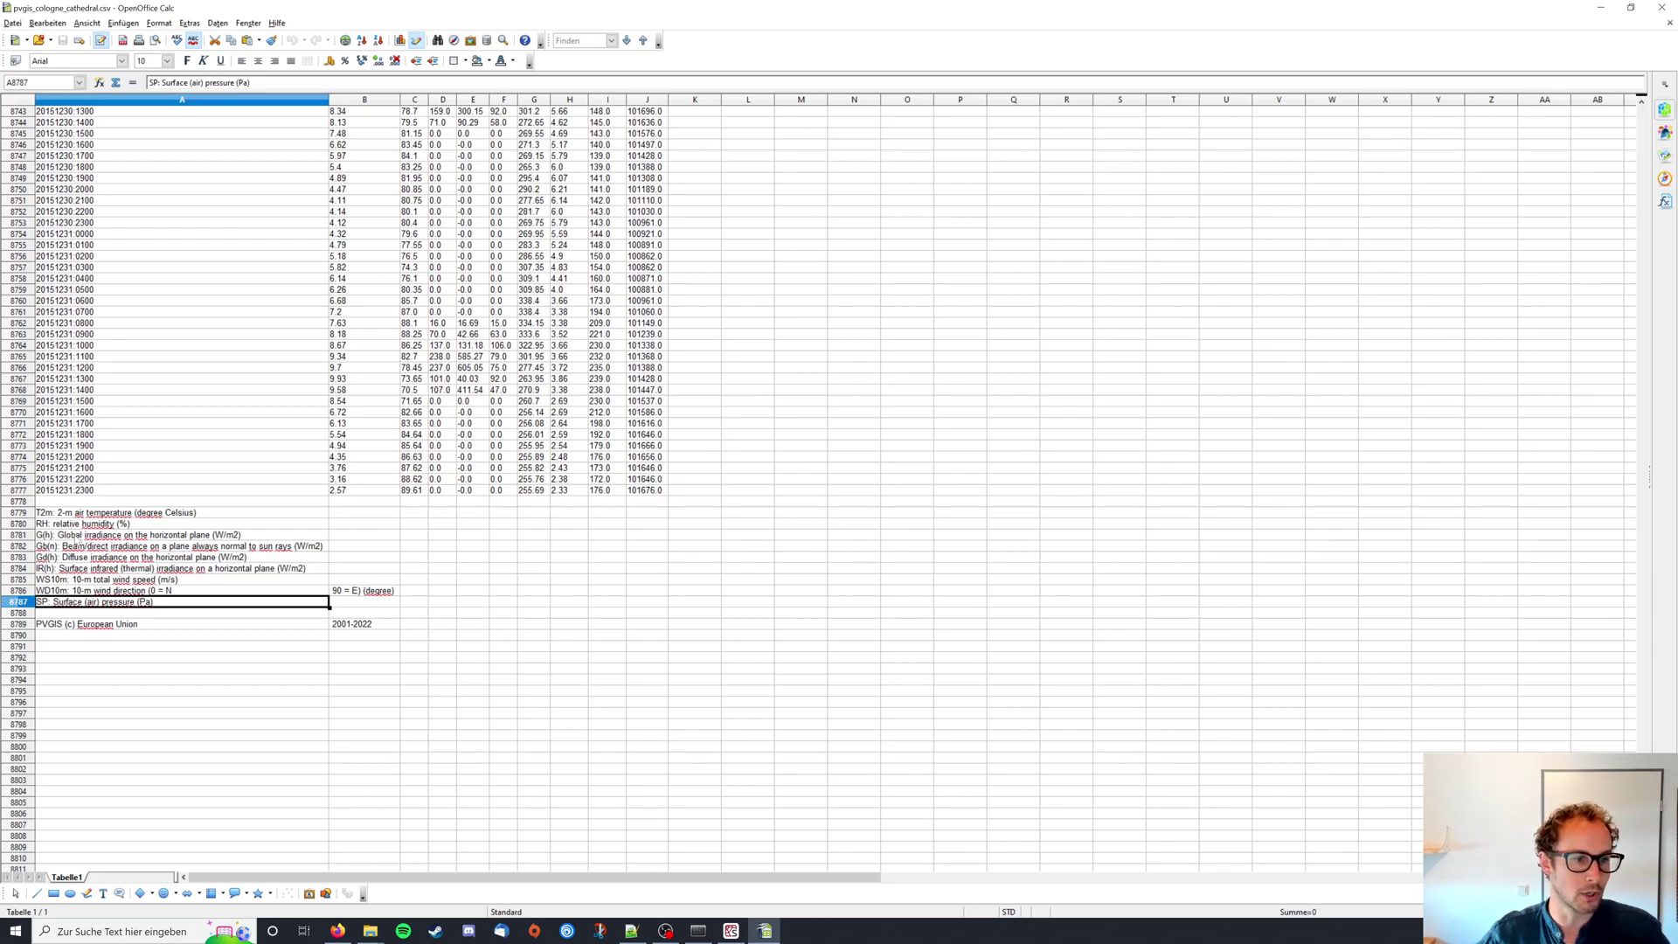
{"action": "left_click", "coordinate": [65, 537]}
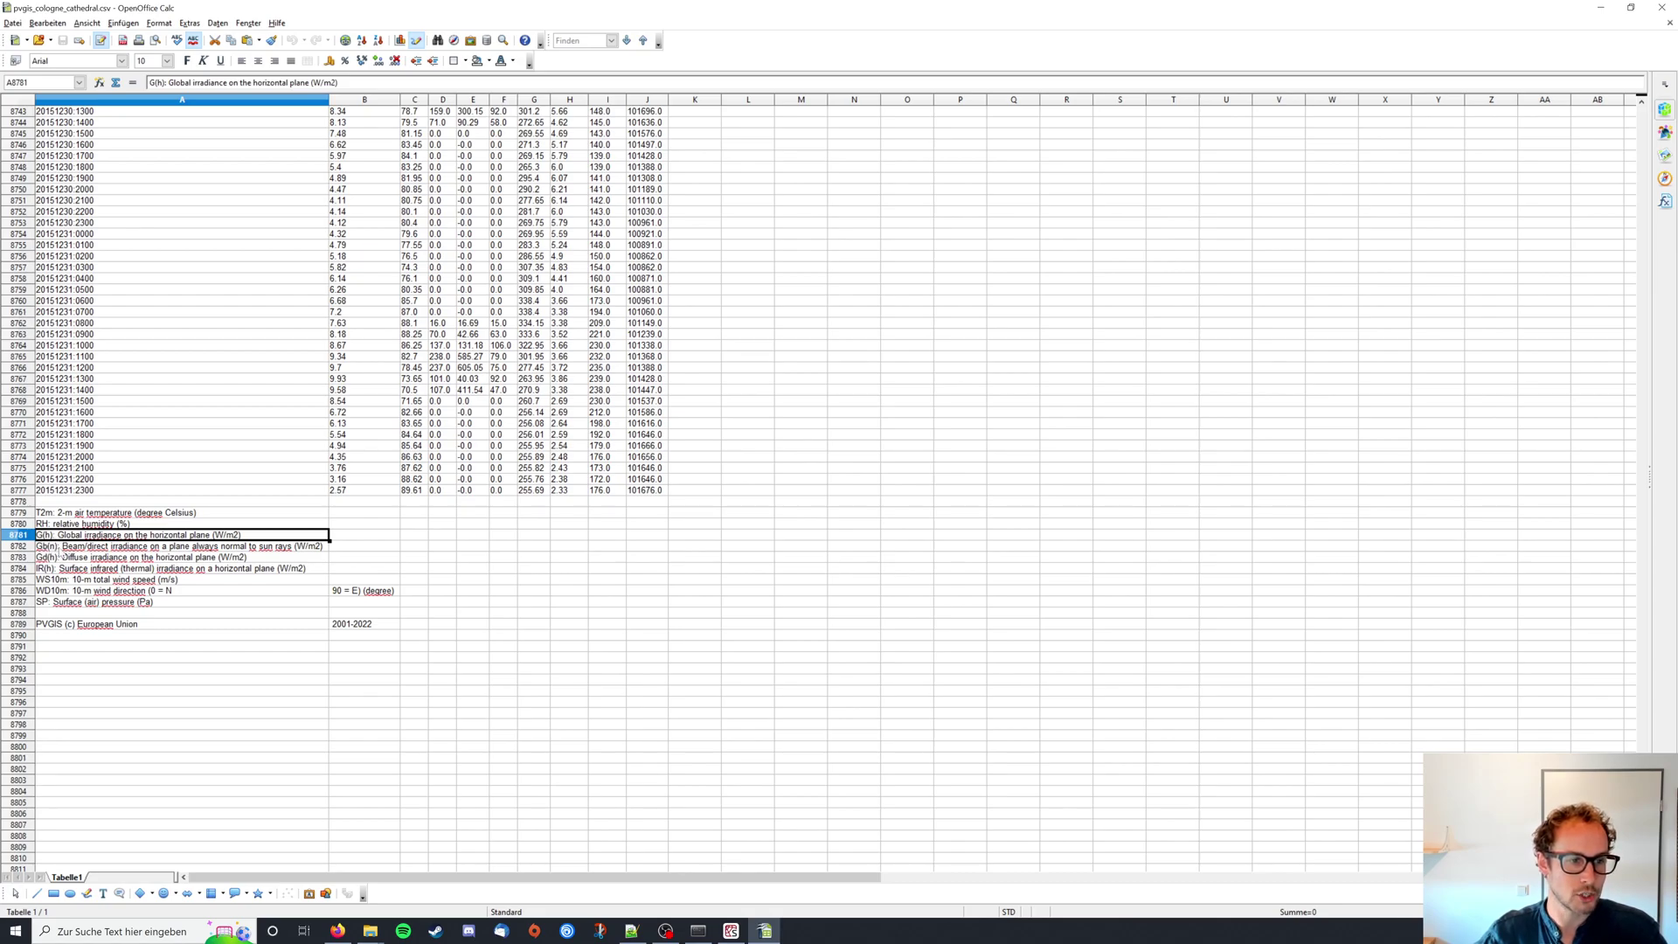
{"action": "left_click", "coordinate": [56, 547]}
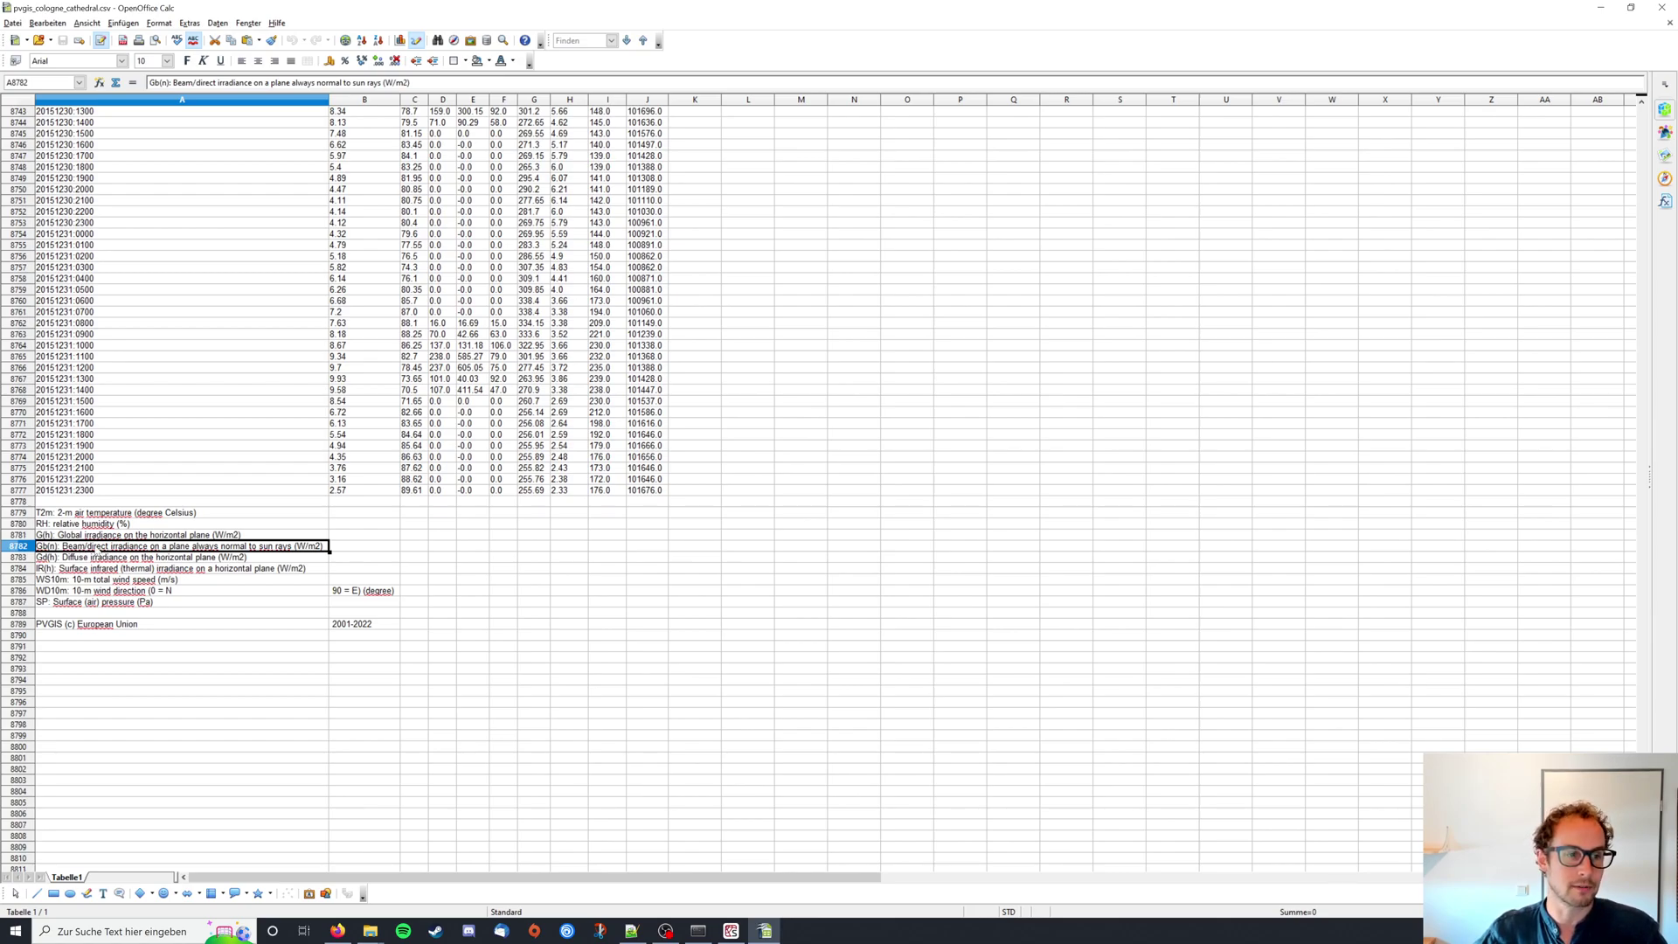
{"action": "left_click", "coordinate": [45, 557]}
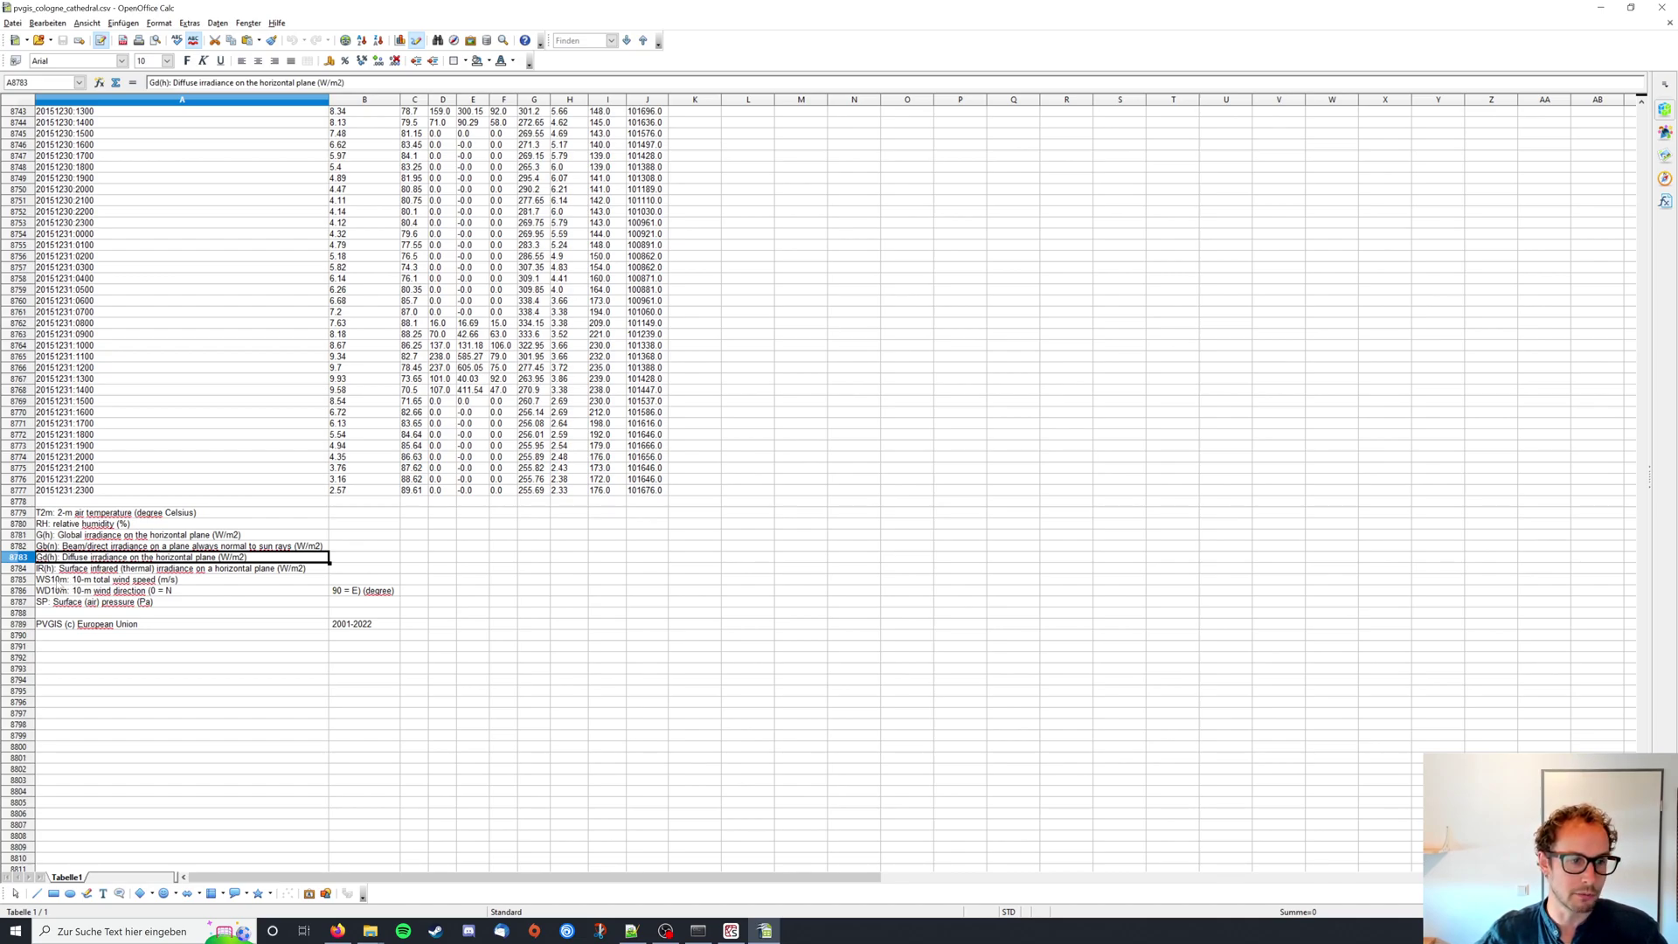
{"action": "left_click", "coordinate": [105, 579]}
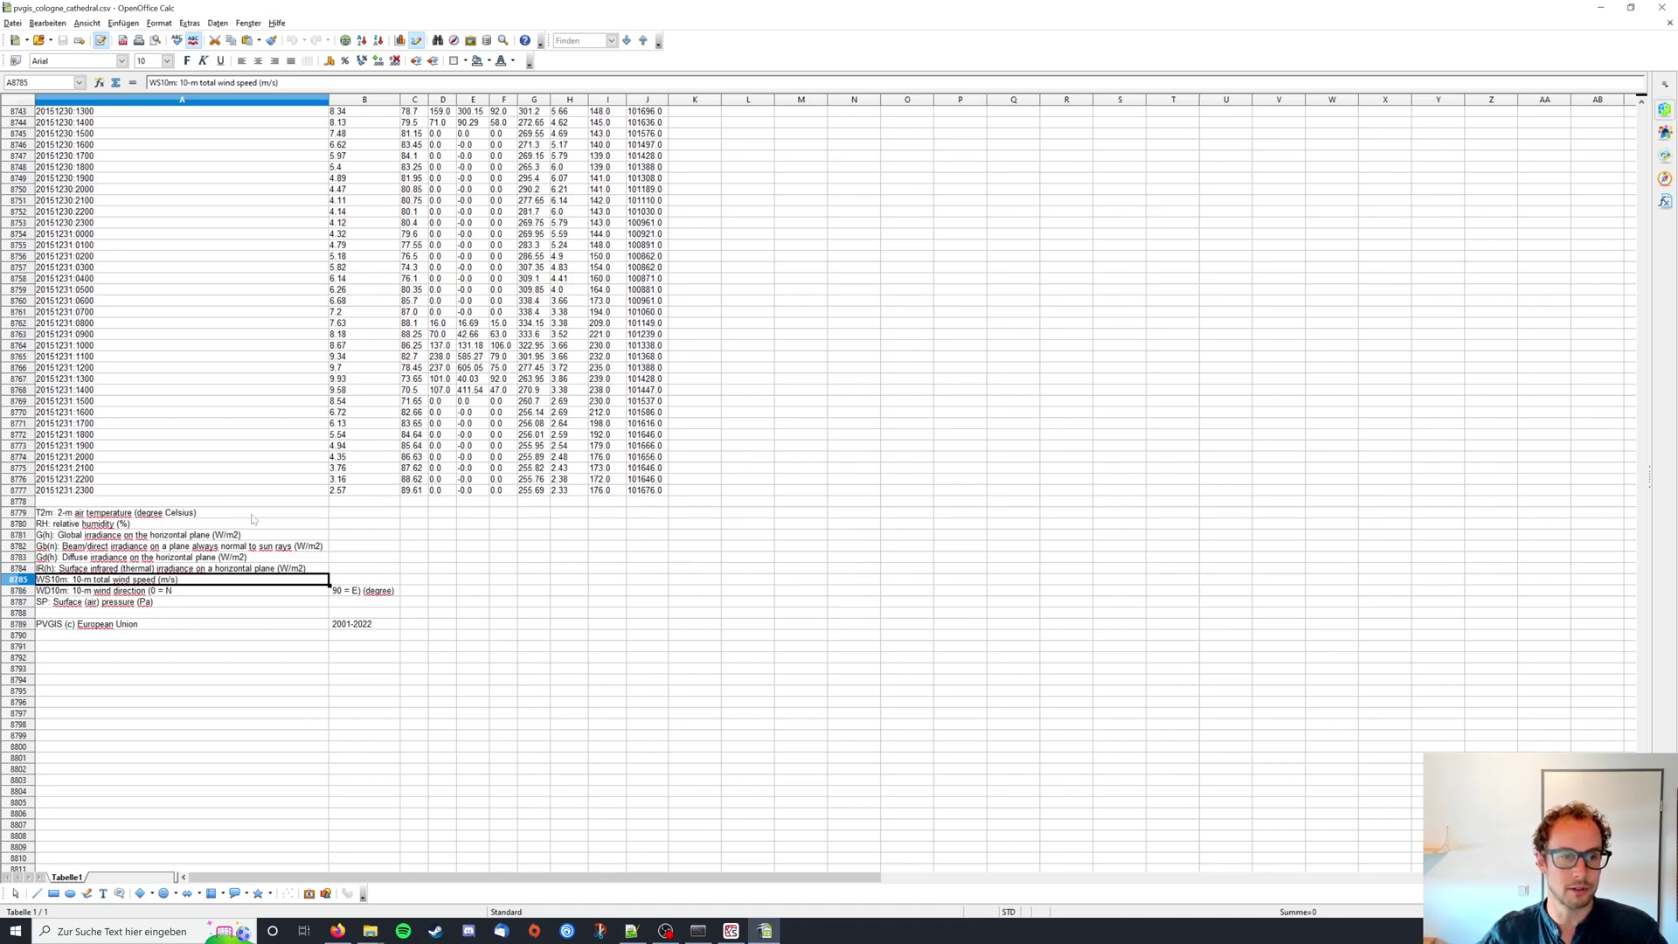
{"action": "left_click", "coordinate": [309, 515]}
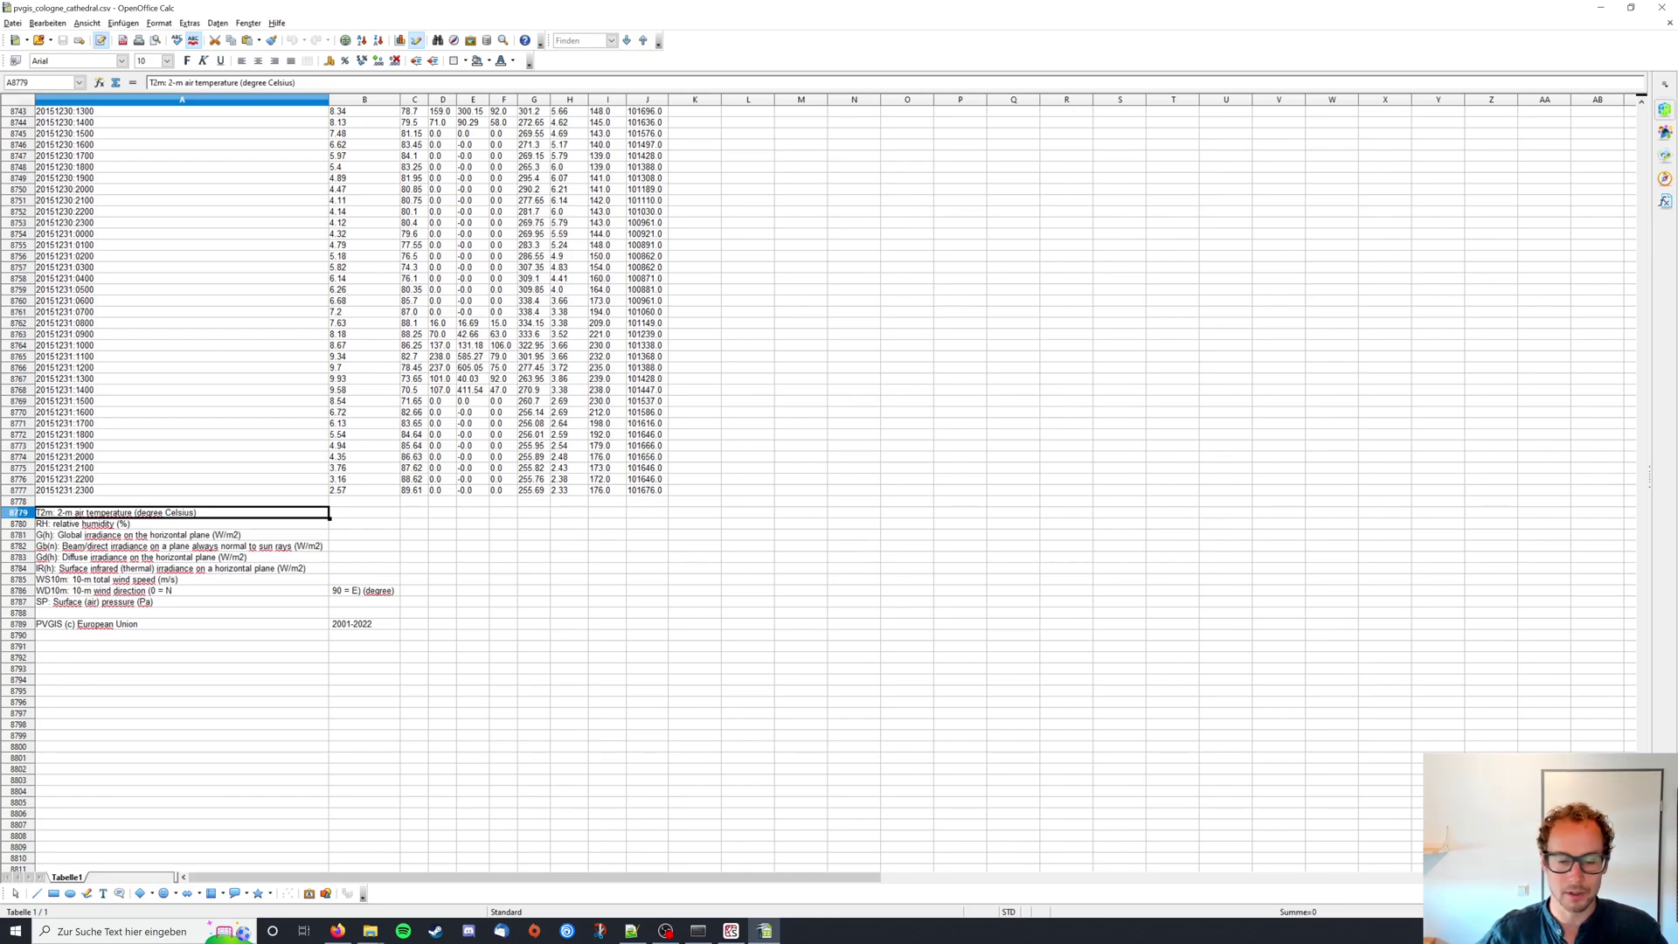
{"action": "left_click_drag", "start_coordinate": [1641, 735], "coordinate": [1615, 112]}
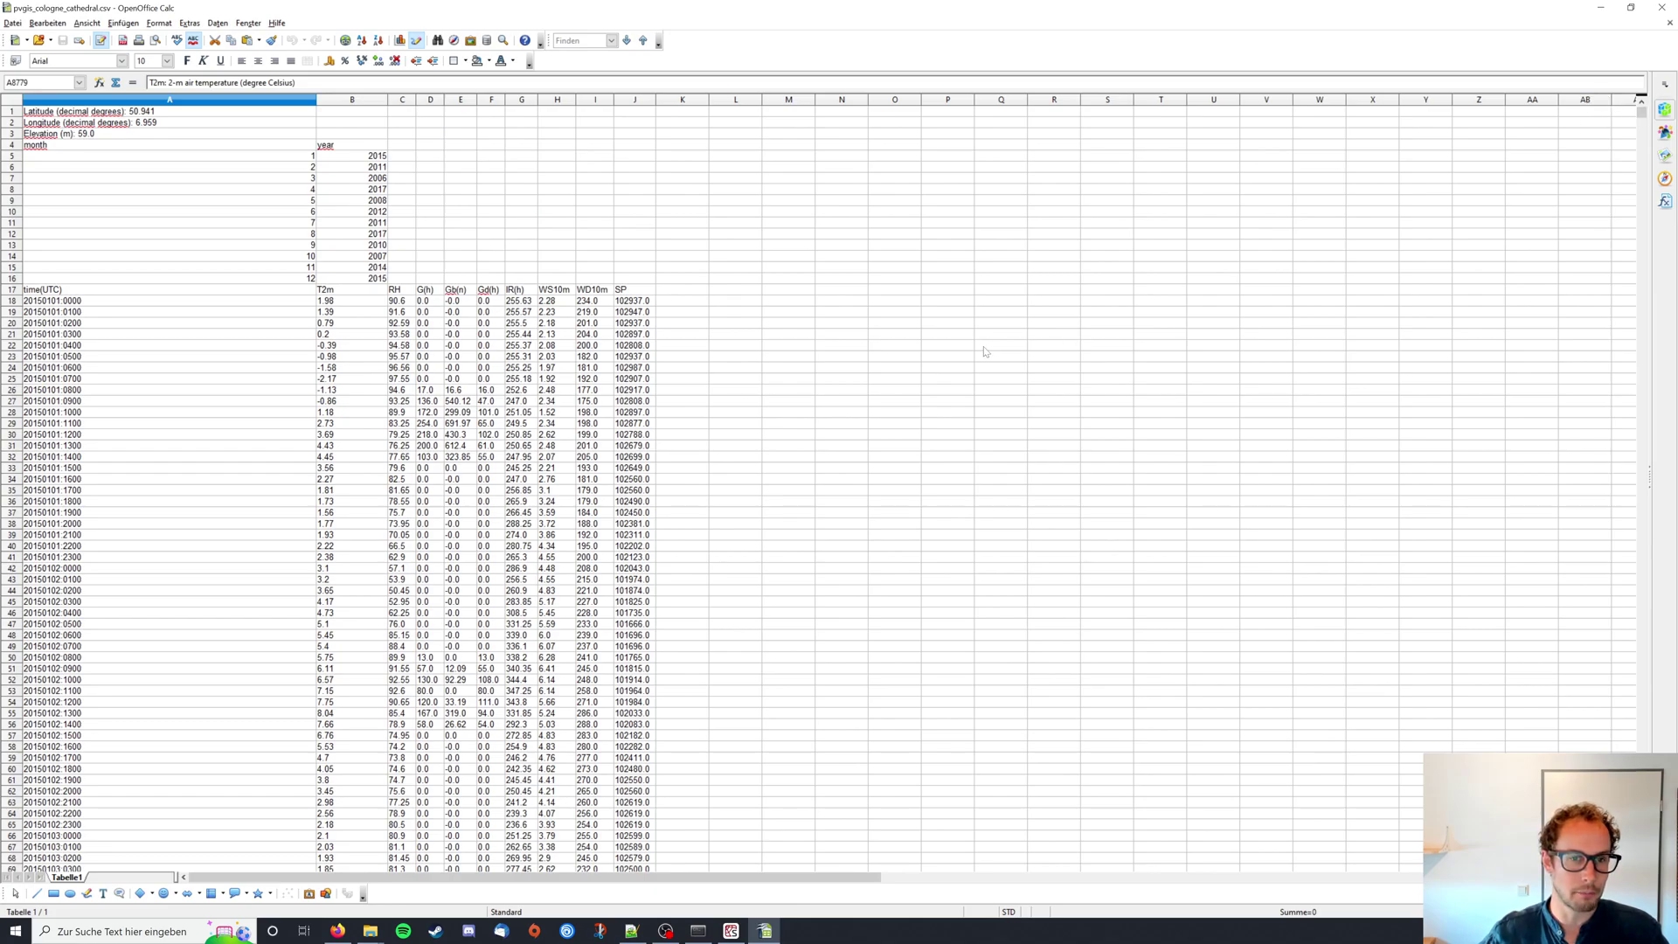
{"action": "left_click", "coordinate": [695, 291]}
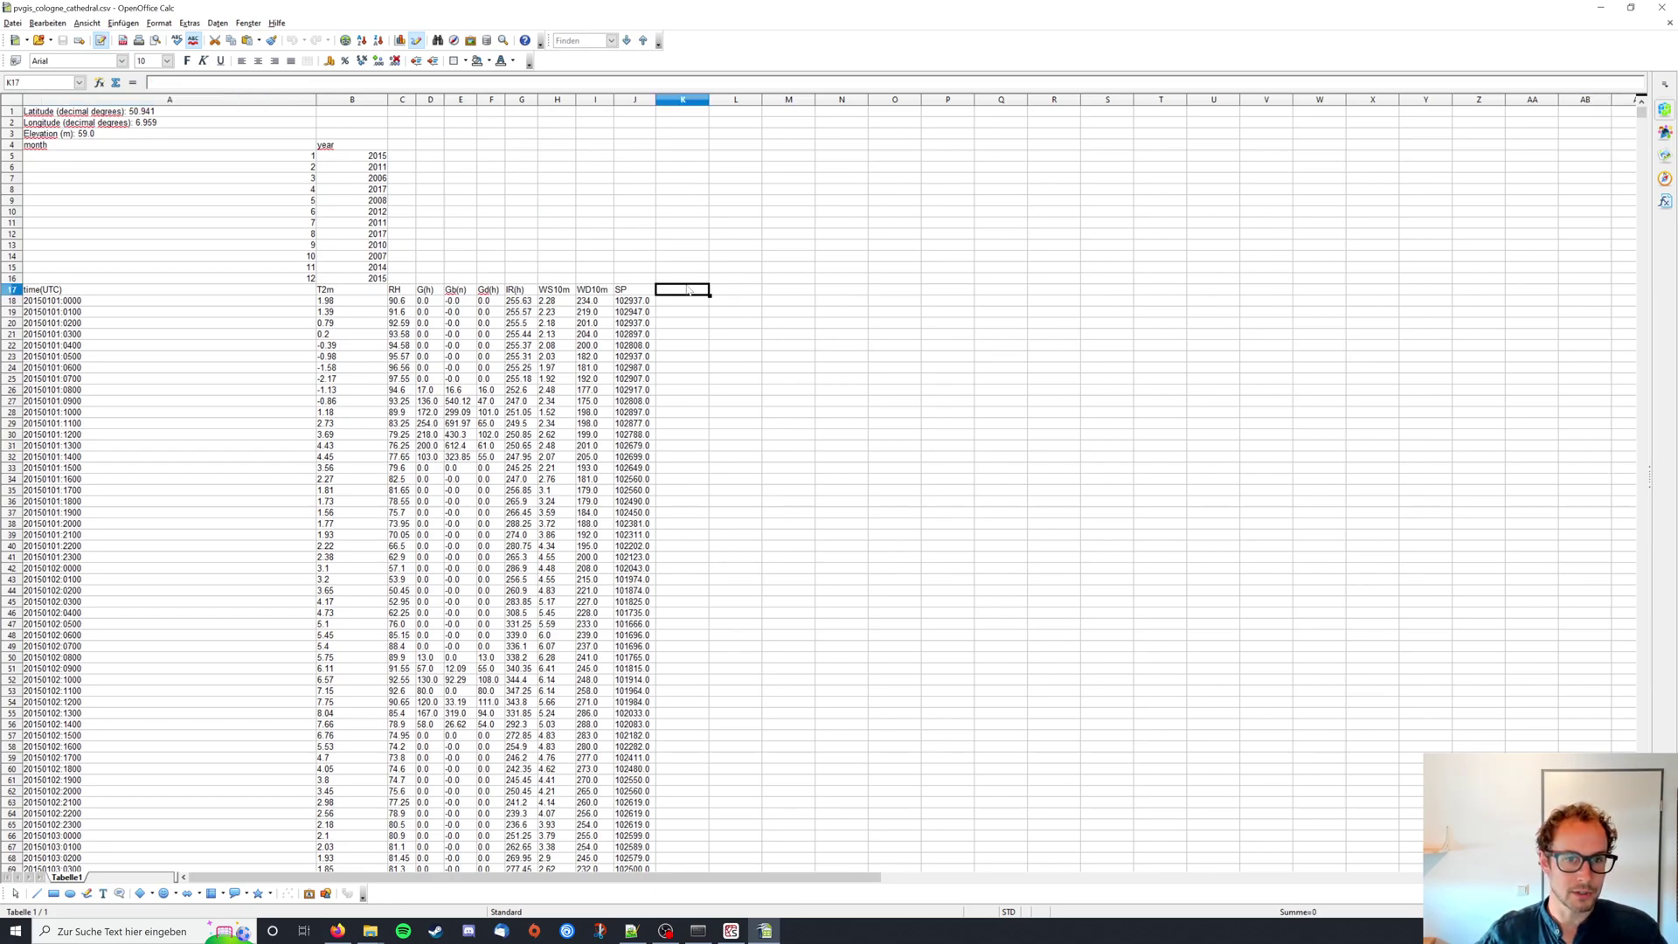